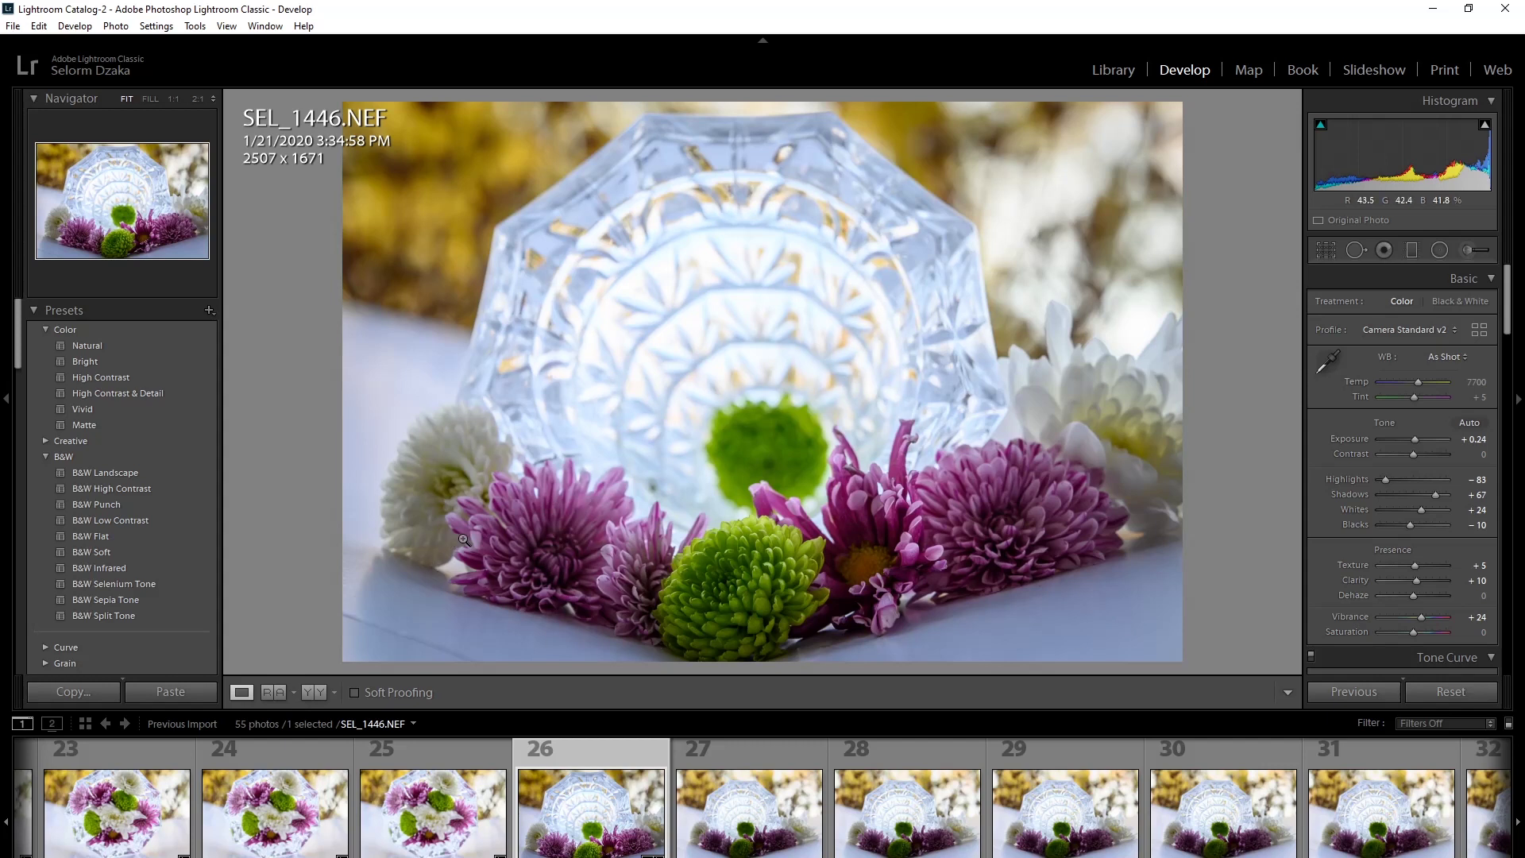
Add a graduated filter rising from the bottom edge to the middle of the flowers and set its exposure to 0.78.
click(1412, 249)
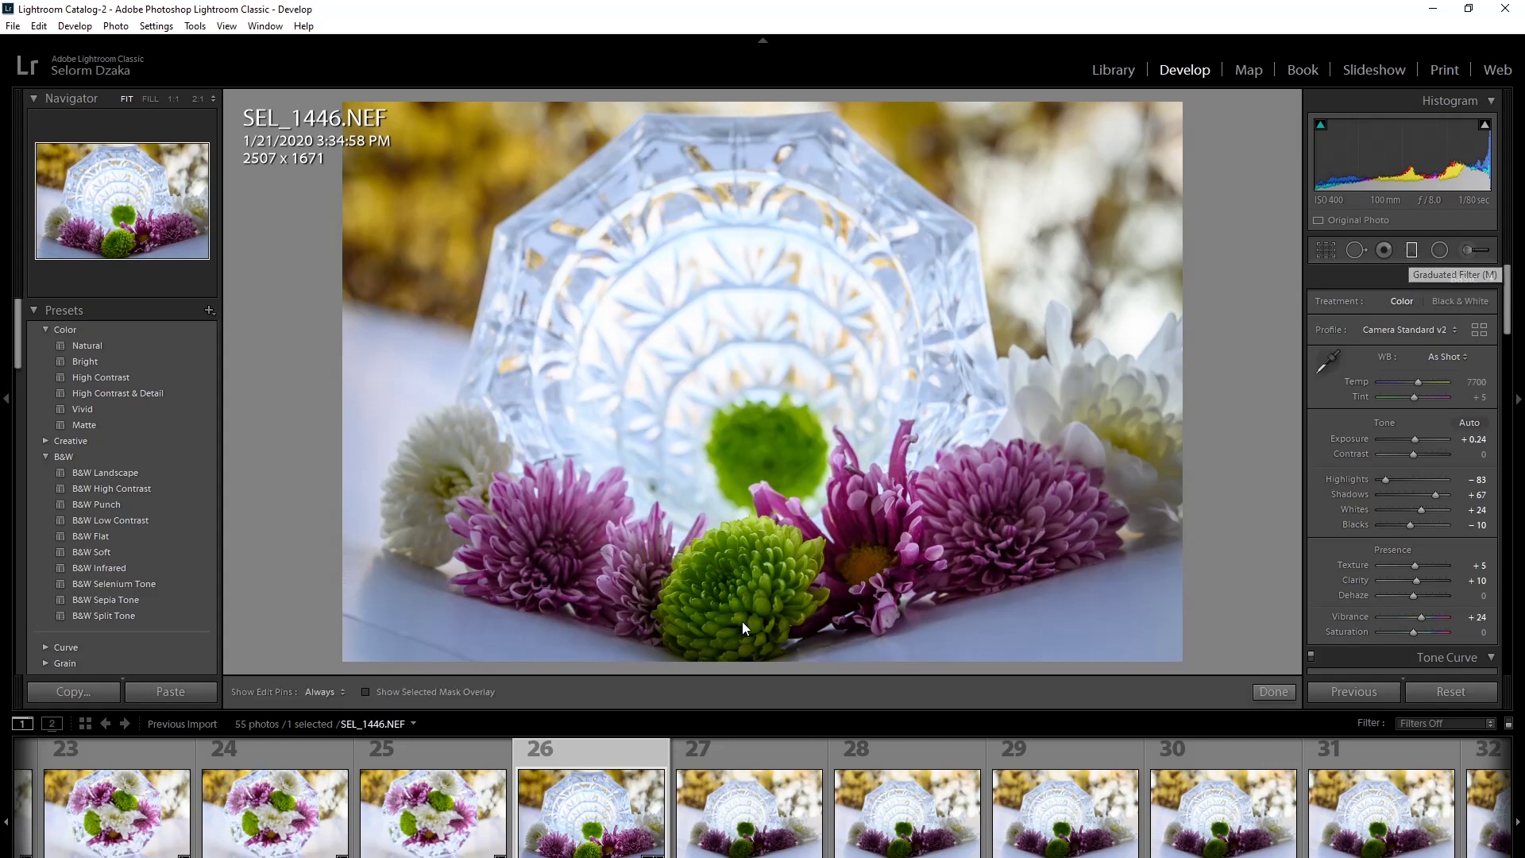
drag(736, 633, 734, 459)
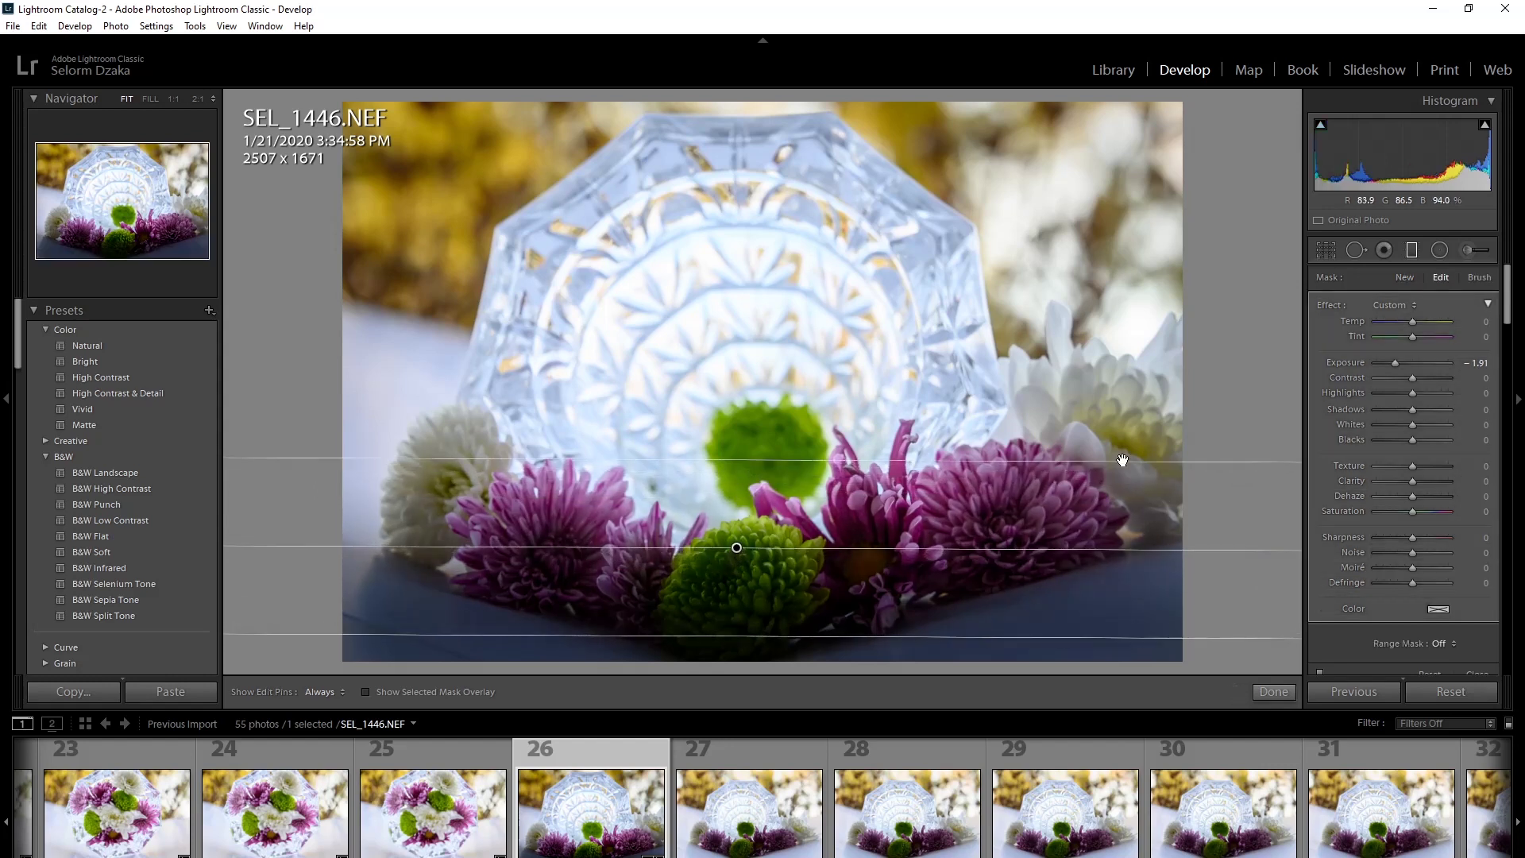
double_click(1393, 360)
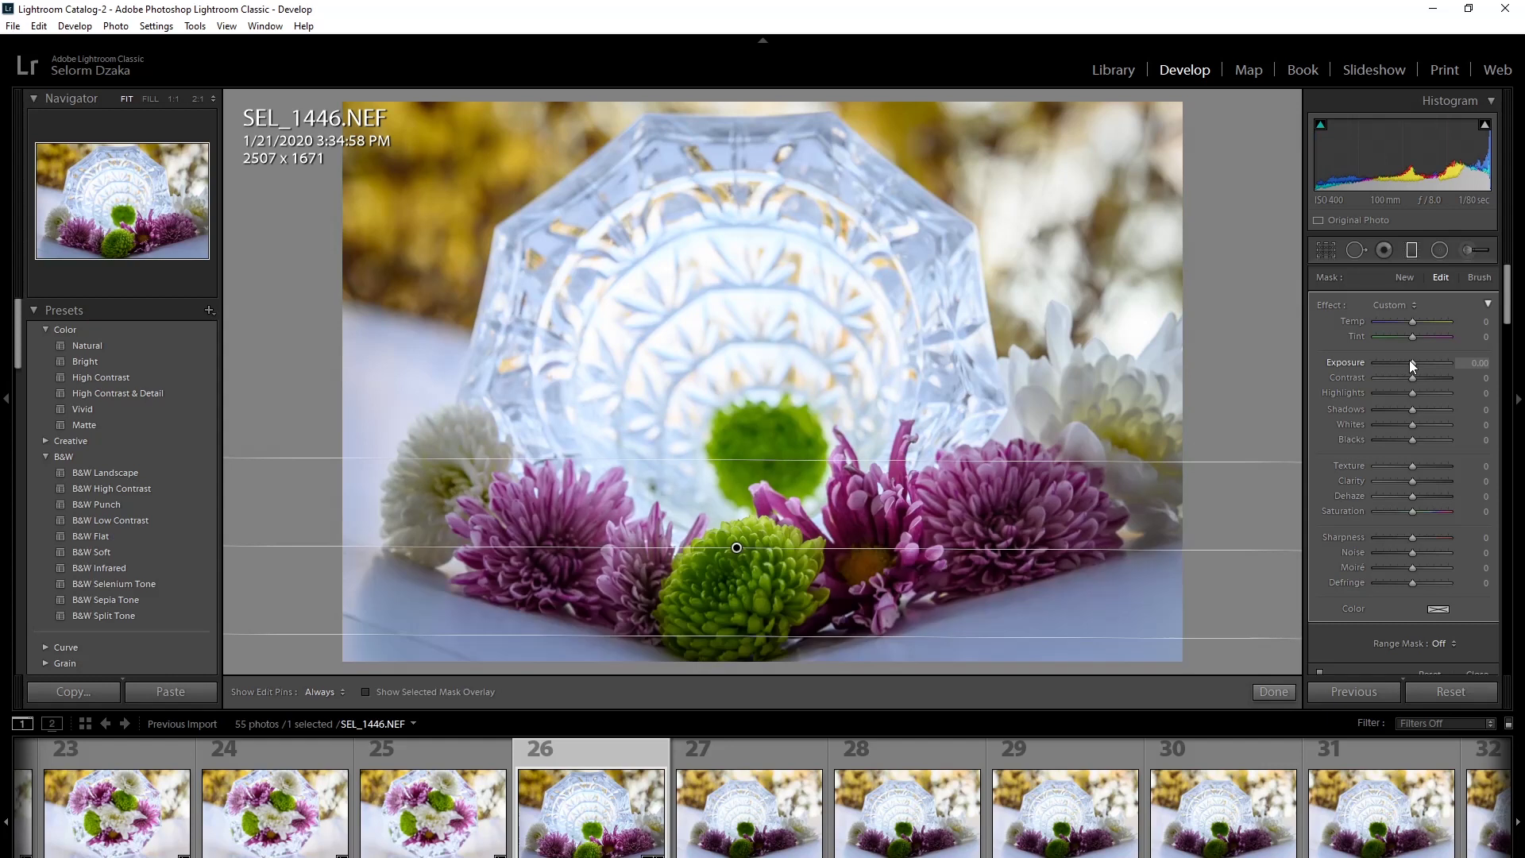
drag(1412, 361, 1421, 362)
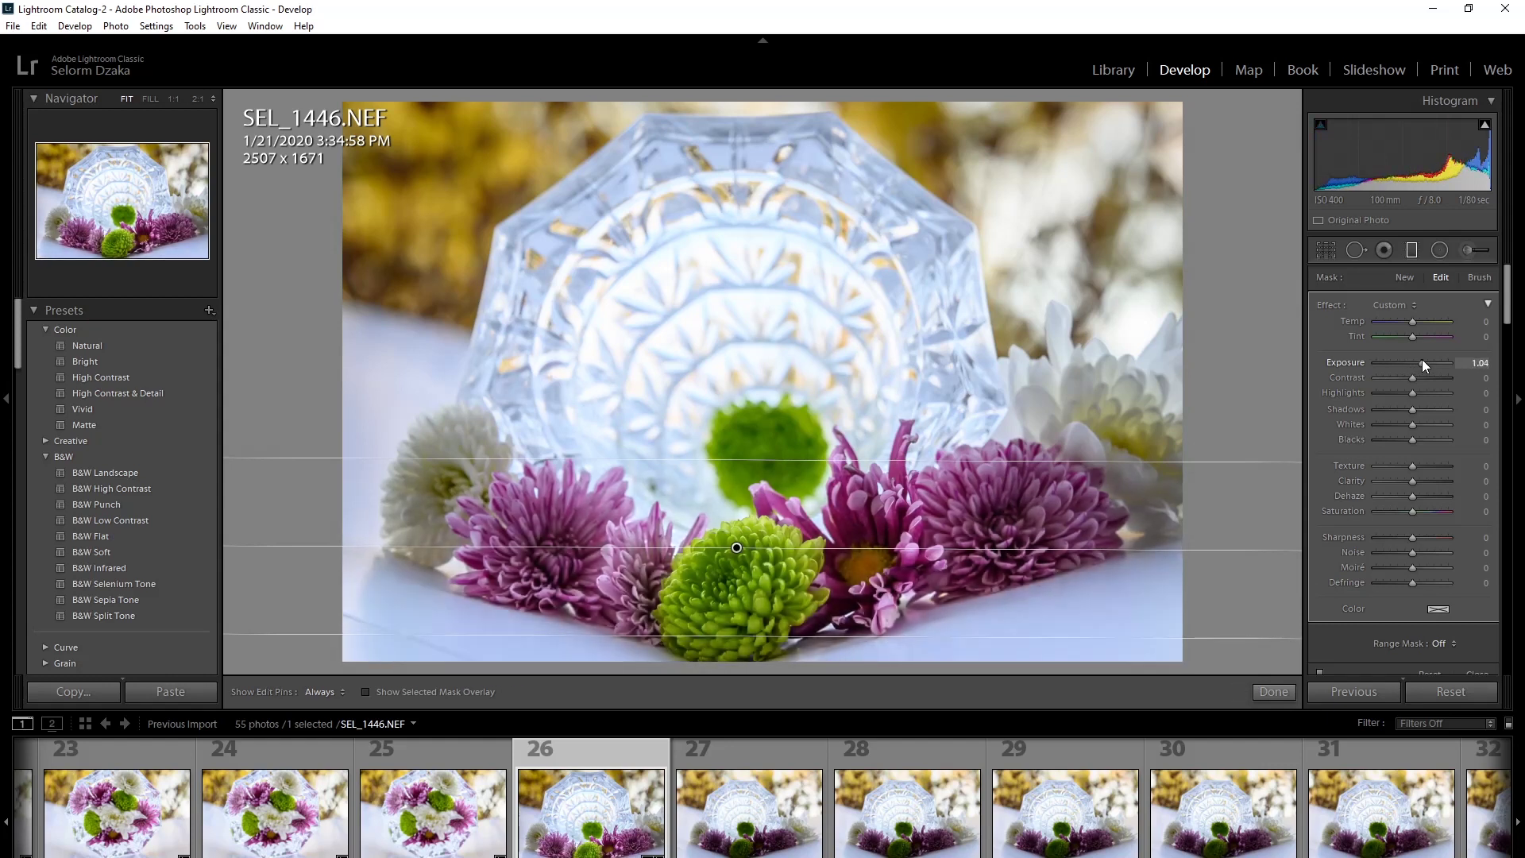
drag(1420, 361, 1417, 361)
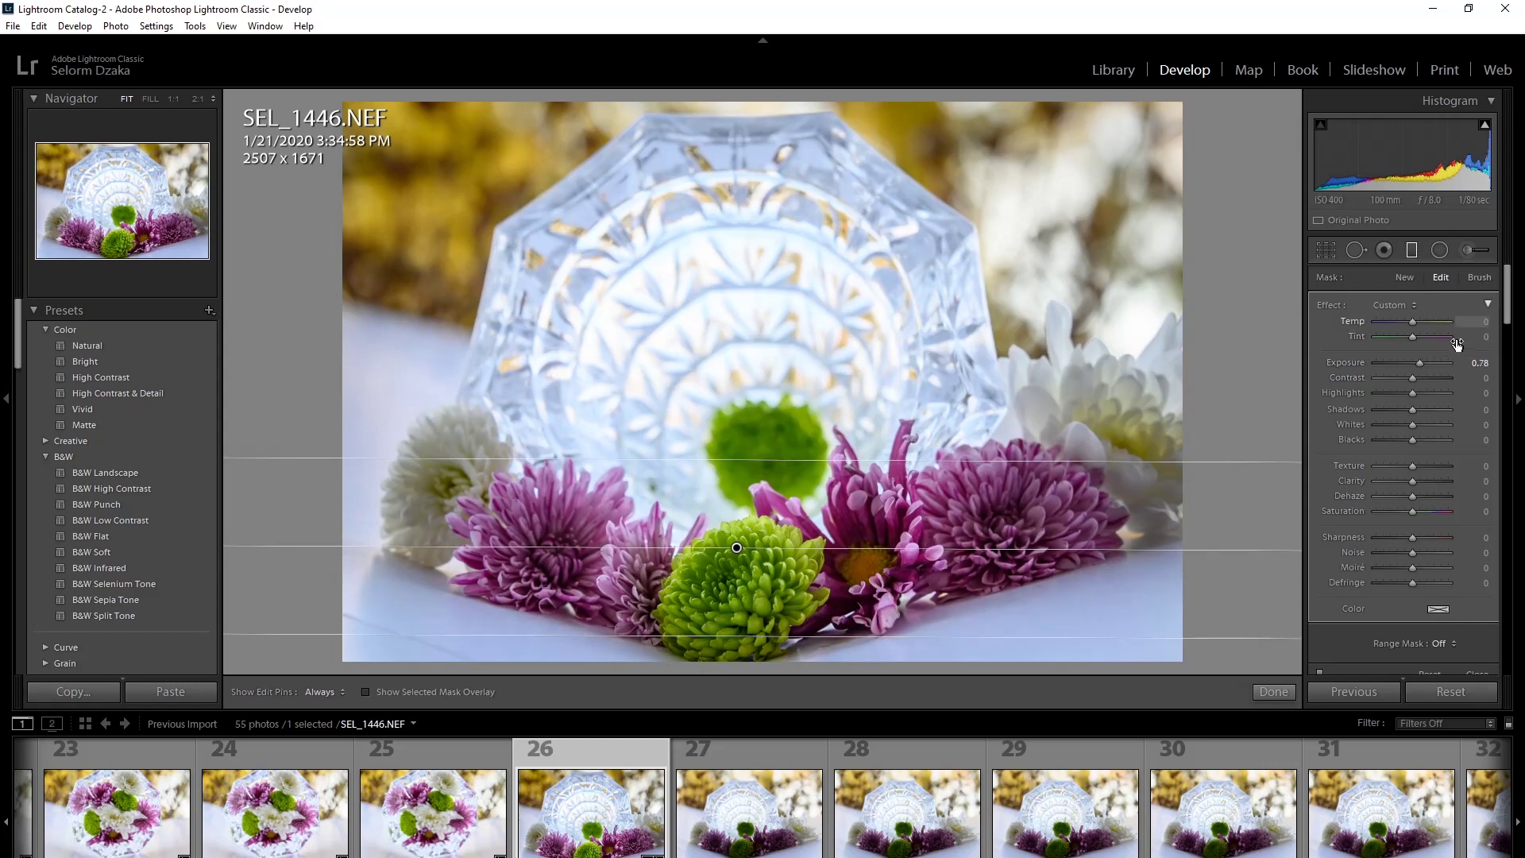
click(1411, 249)
Reduce the post-crop vignetting amount to -10.
scroll(1503, 506, down, 5)
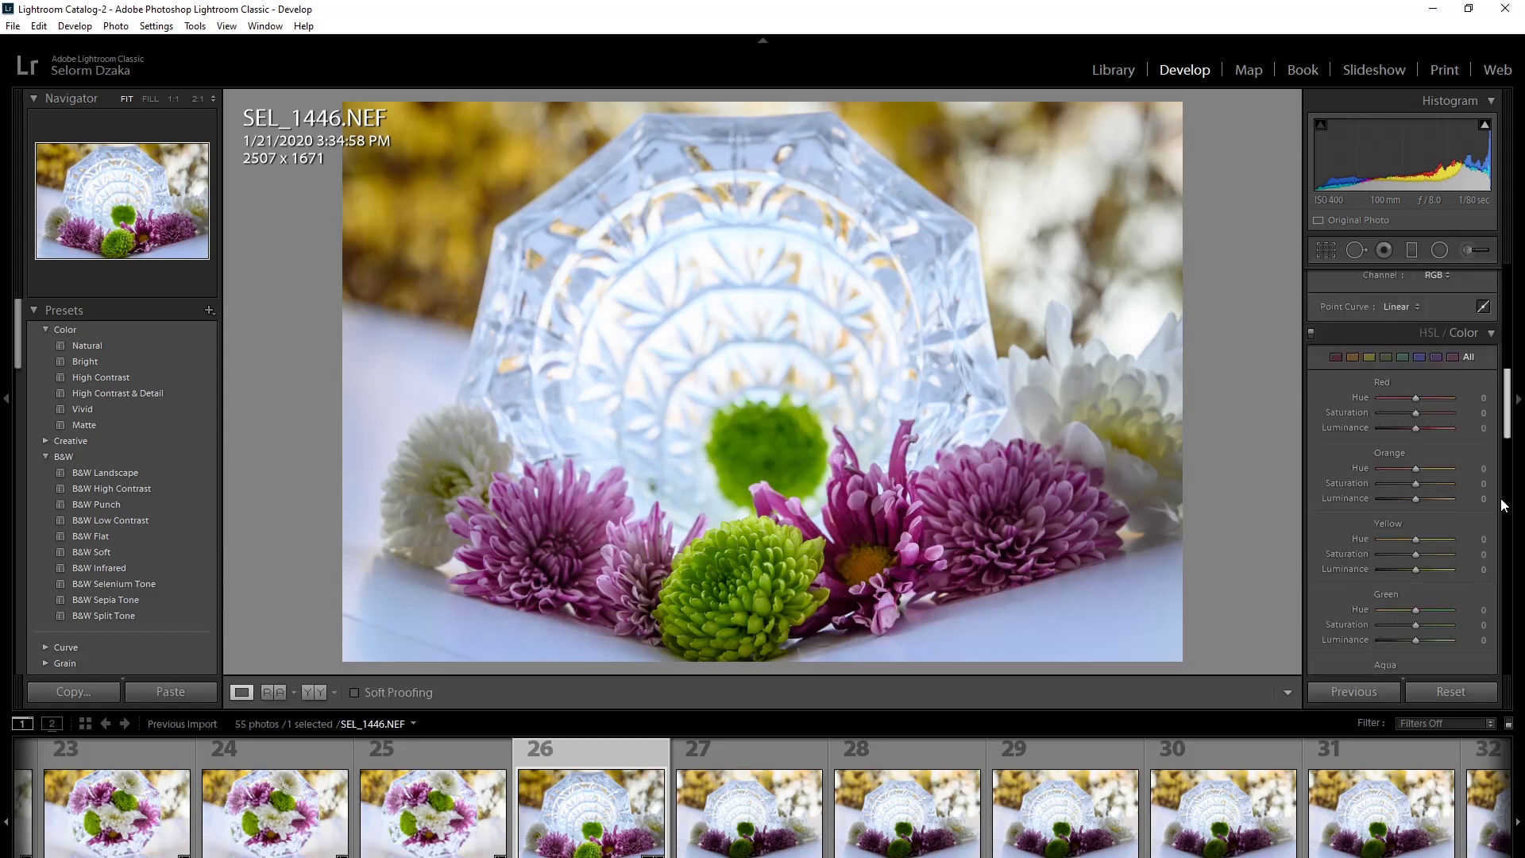
scroll(1503, 505, down, 10)
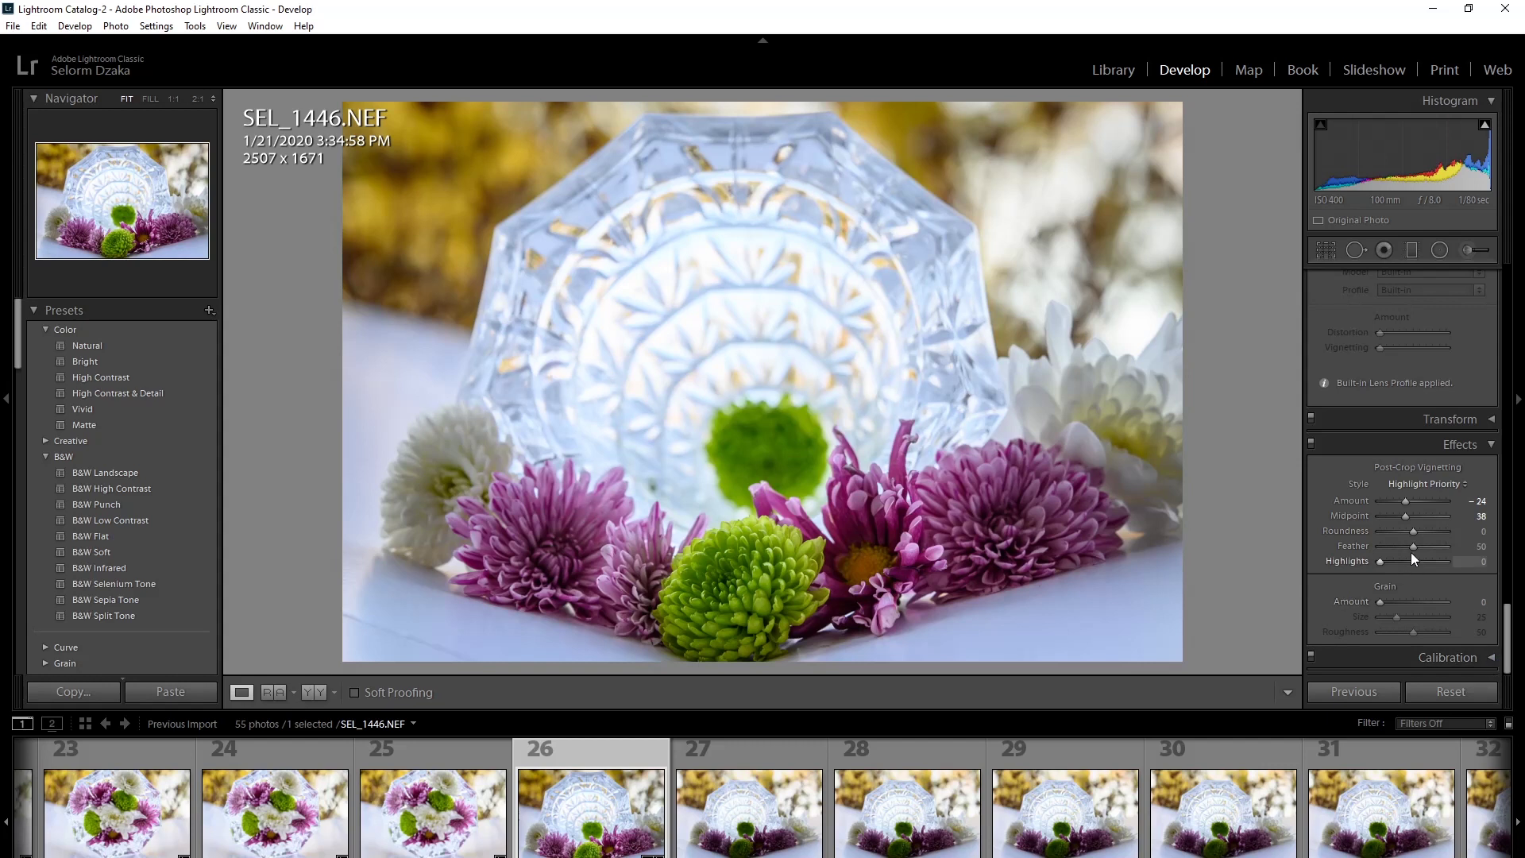
drag(1408, 500, 1412, 502)
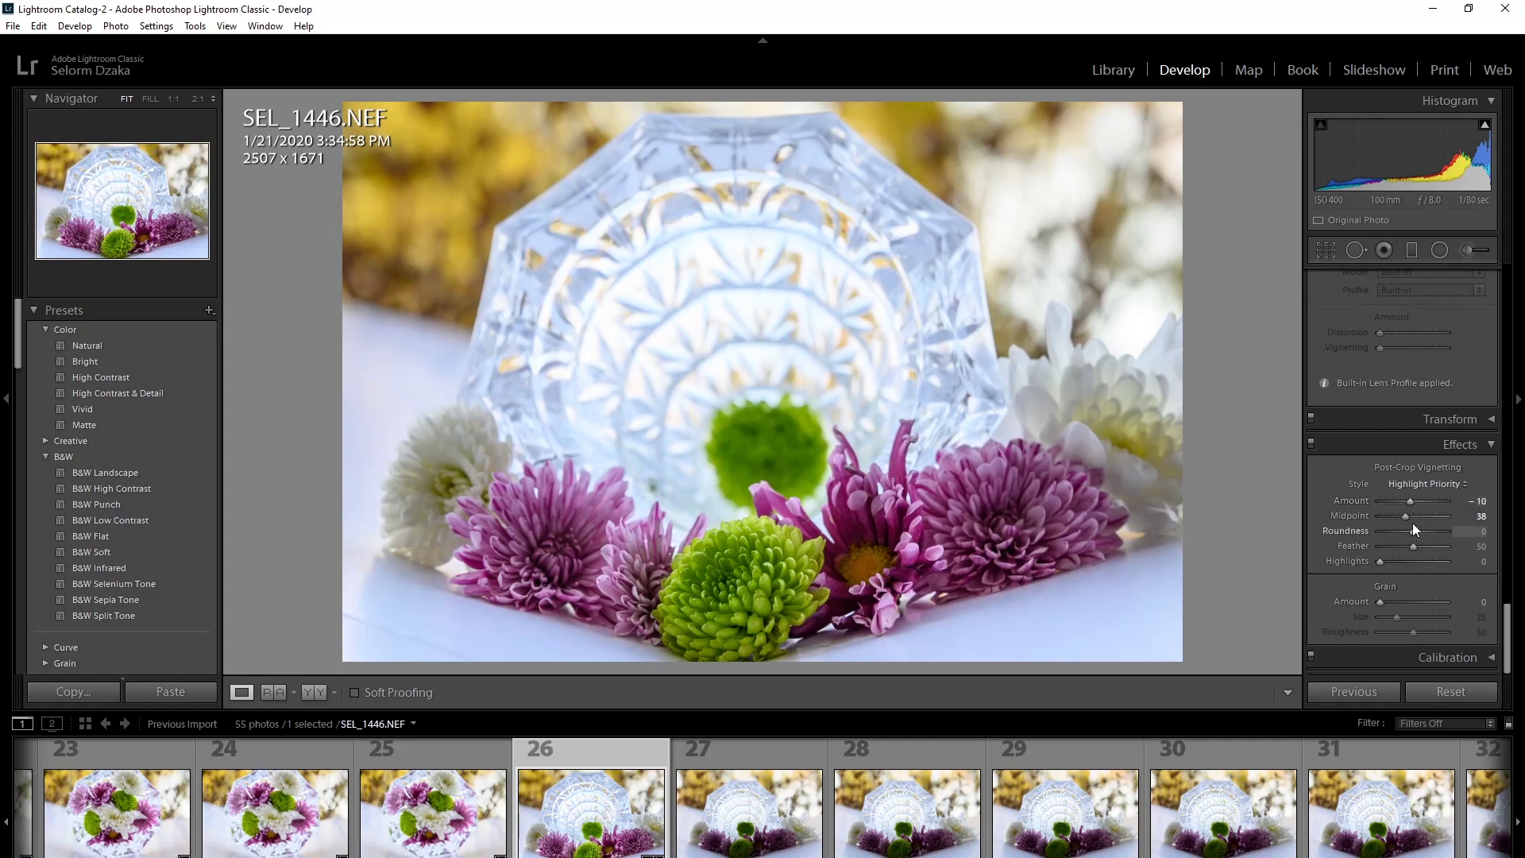
click(1483, 127)
Synchronize the develop settings of SEL_1446 across the ten photos through SEL_1455, including all local adjustments.
key(shift)
scroll(763, 794, down, 10)
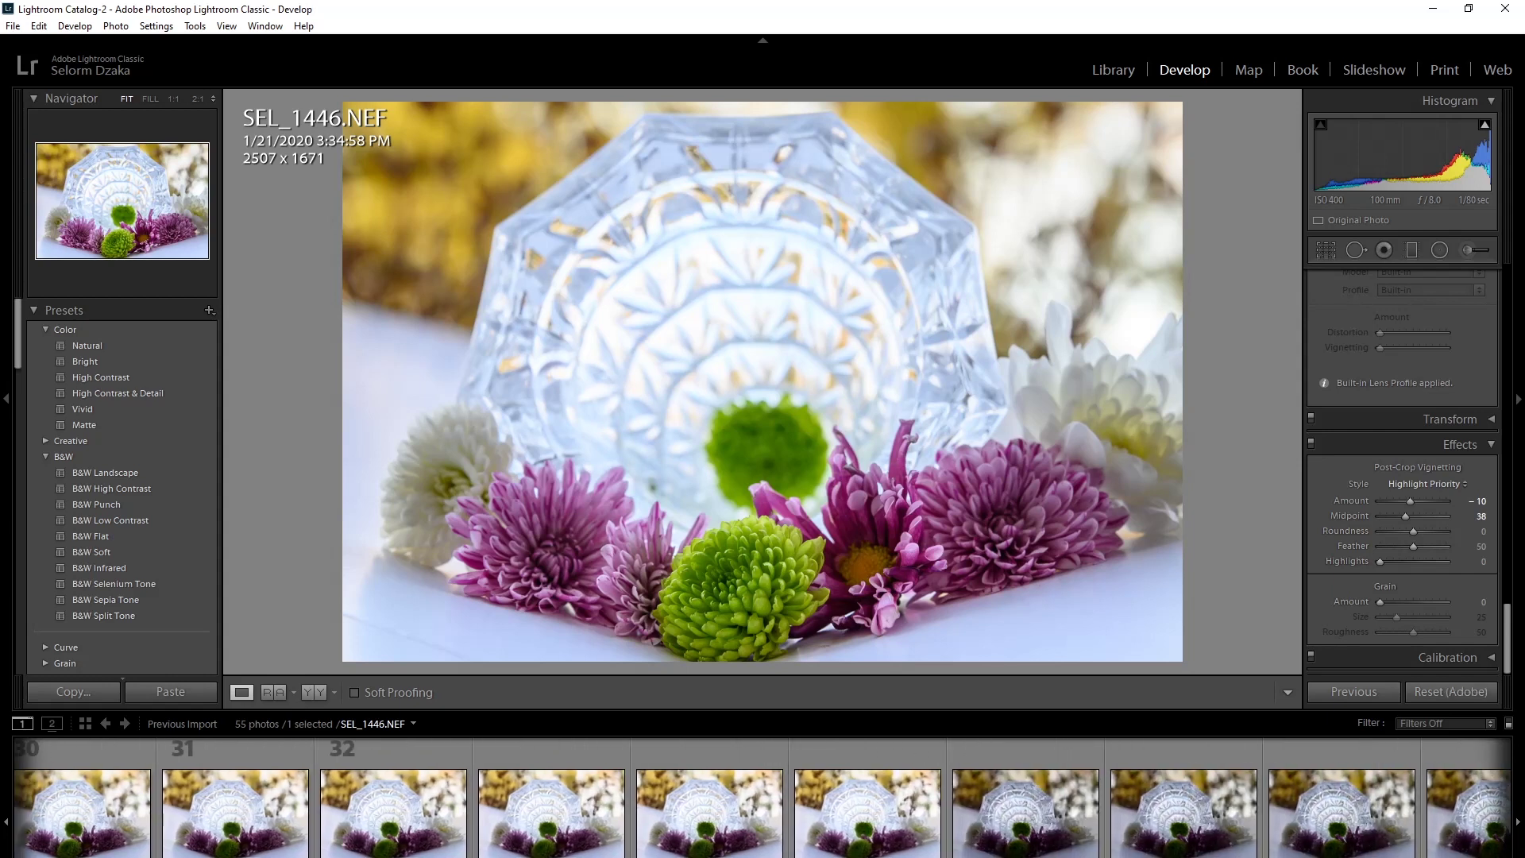
shift+click(362, 810)
scroll(762, 794, up, 7)
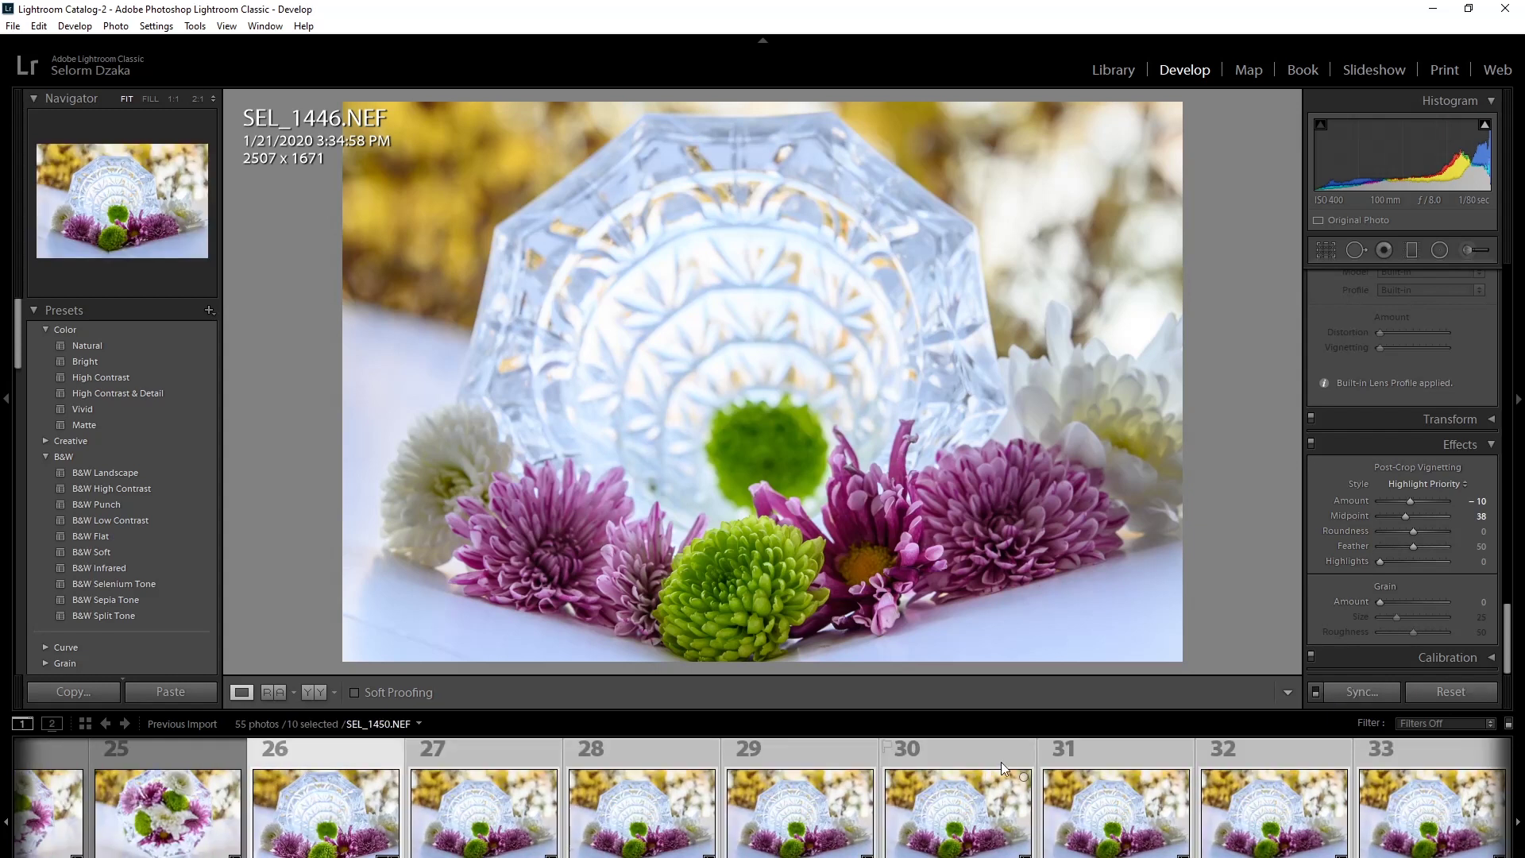
click(1350, 690)
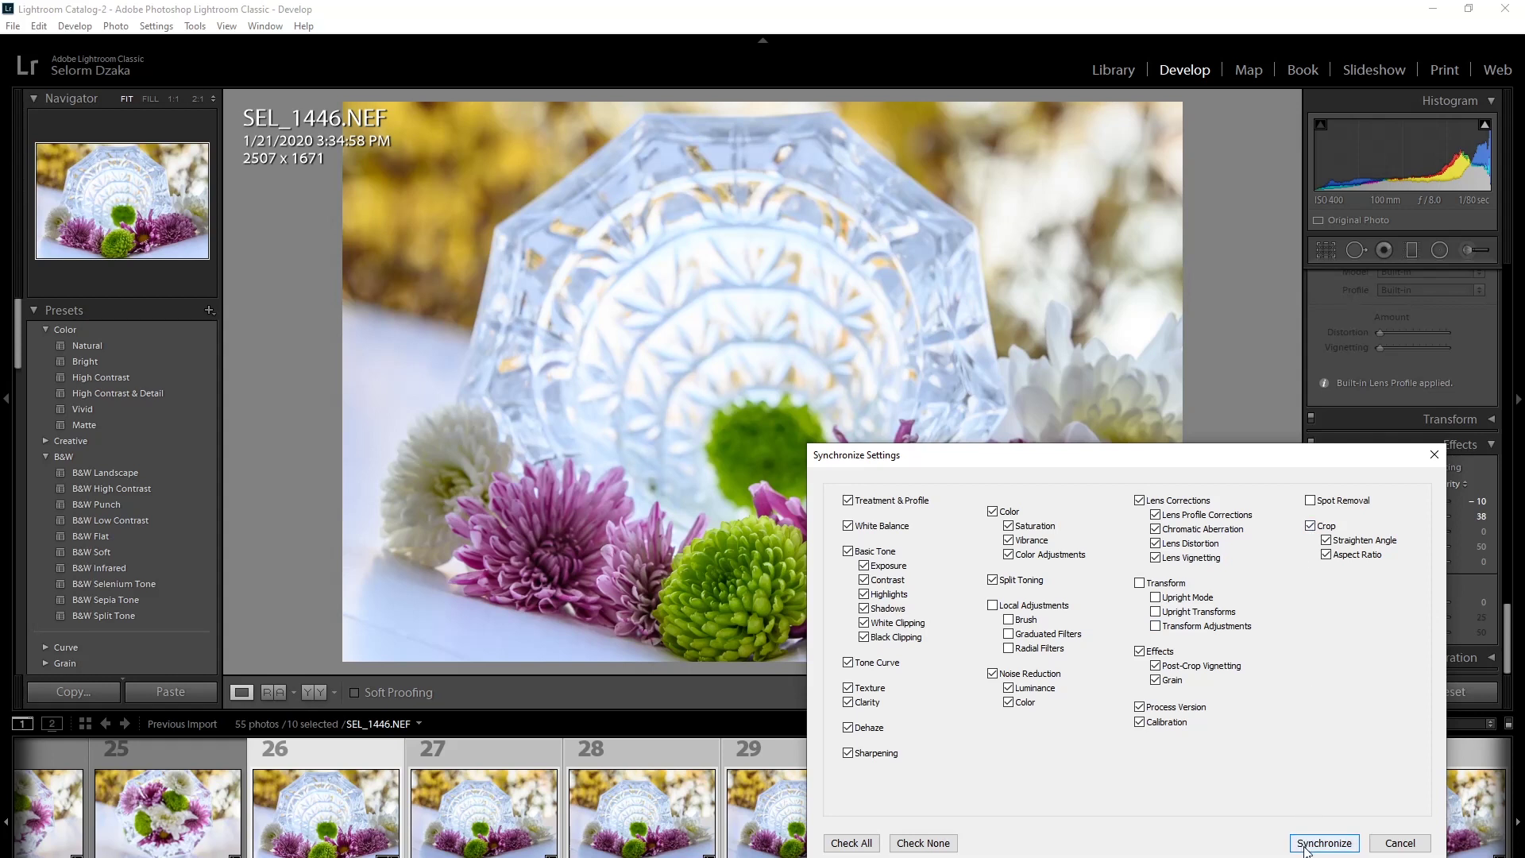
click(993, 606)
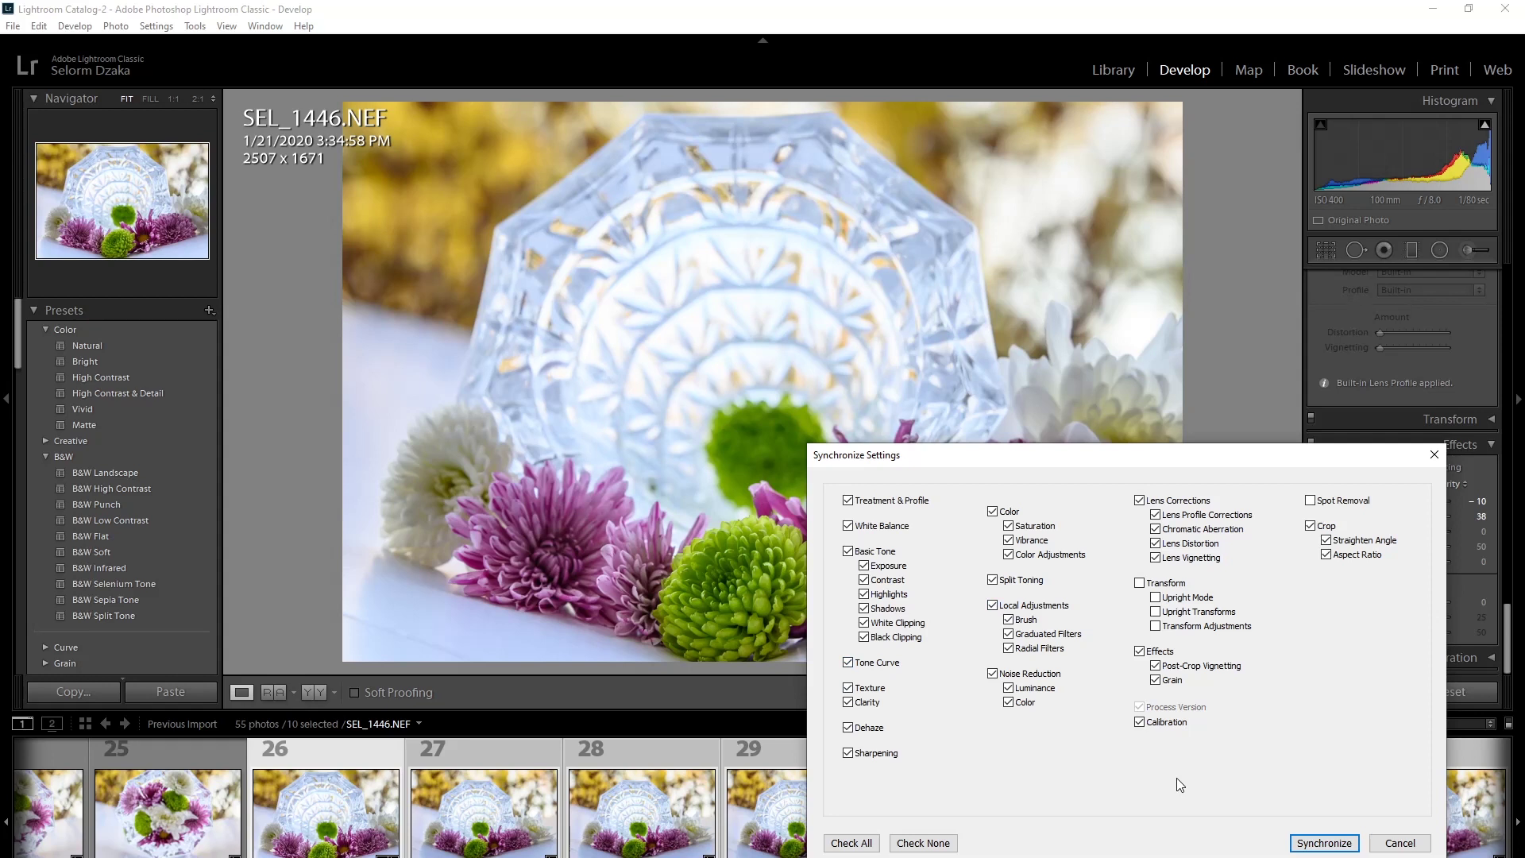
click(1322, 840)
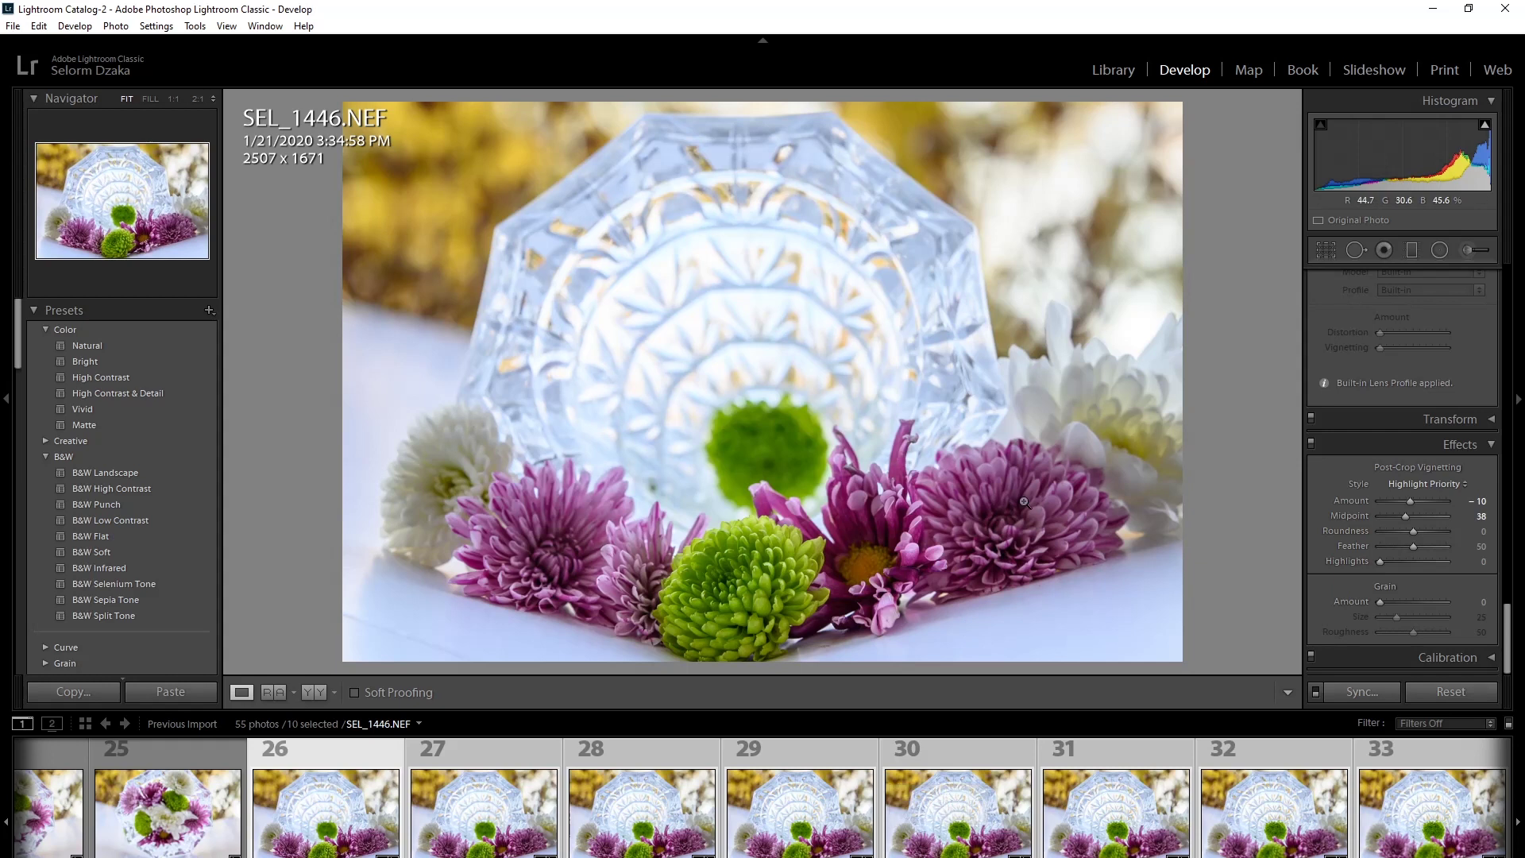
Review the photos from SEL_1446 to SEL_1449 and inspect the focus on the front green flower at 1:1 in SEL_1449.
click(317, 799)
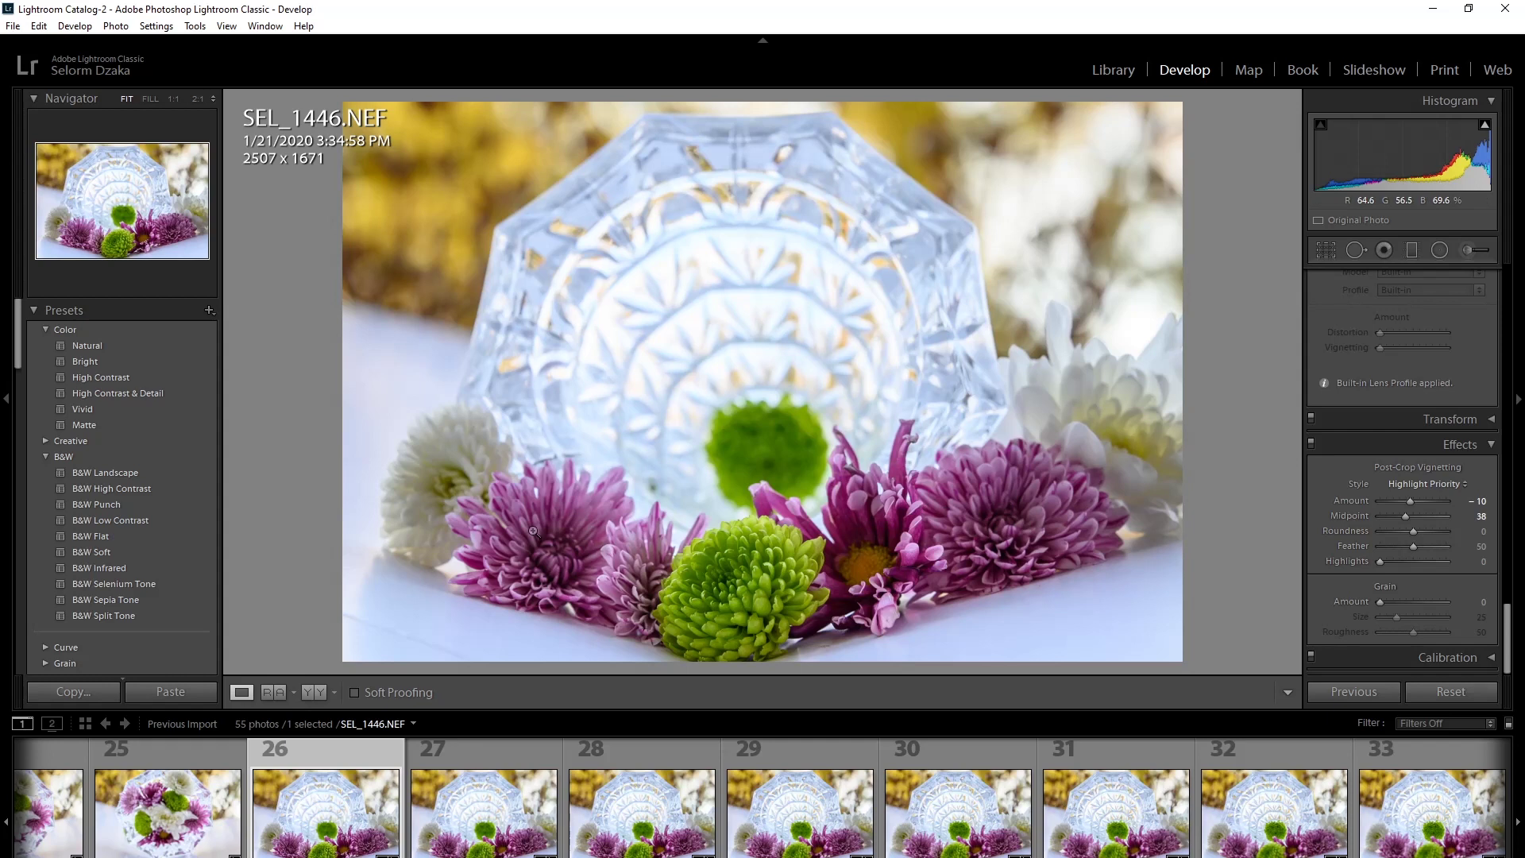
key(Right)
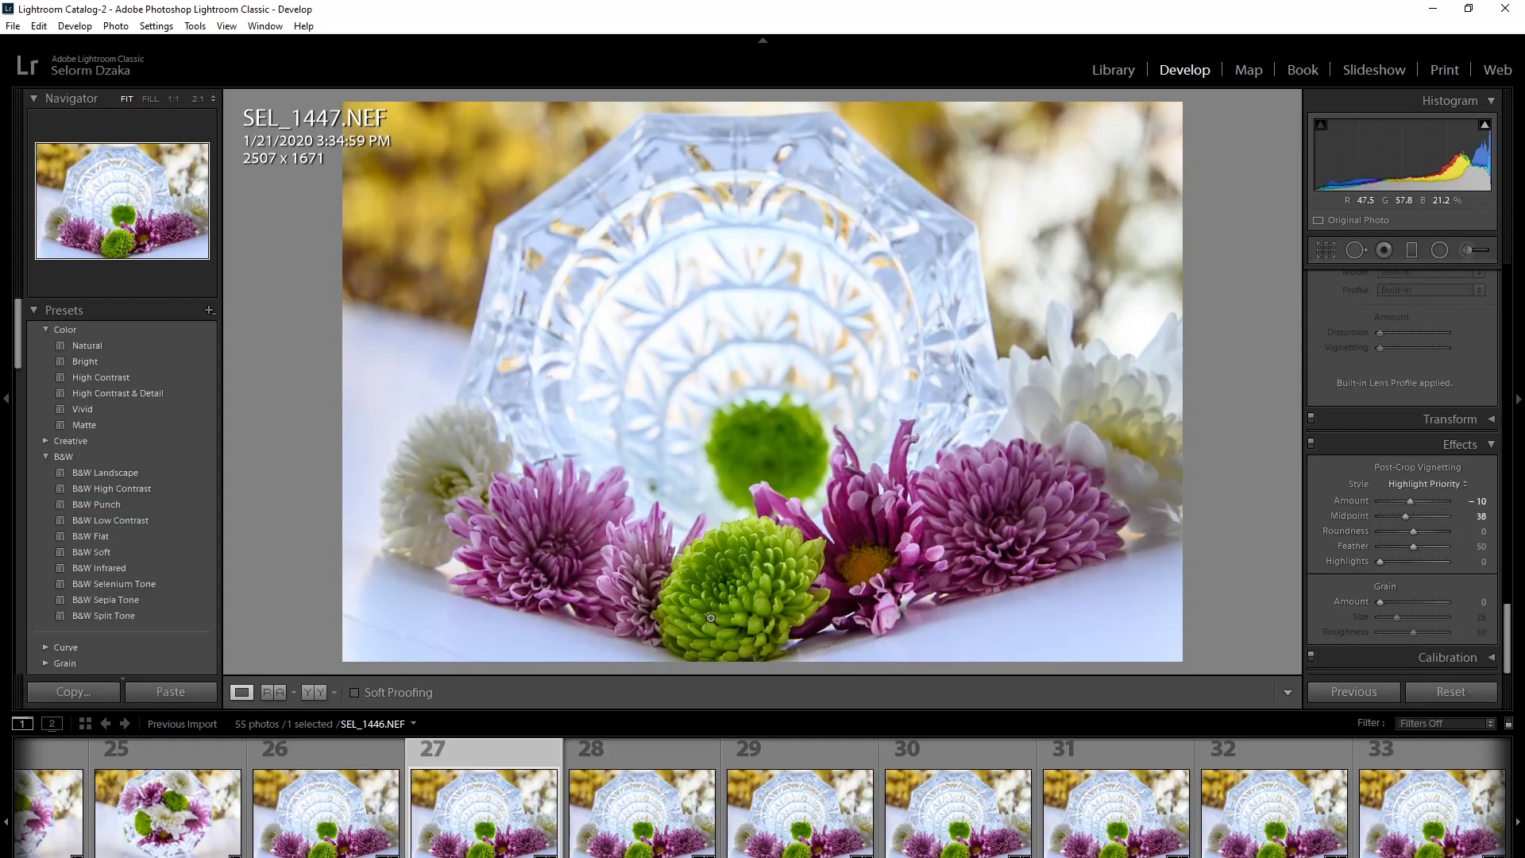
key(Right)
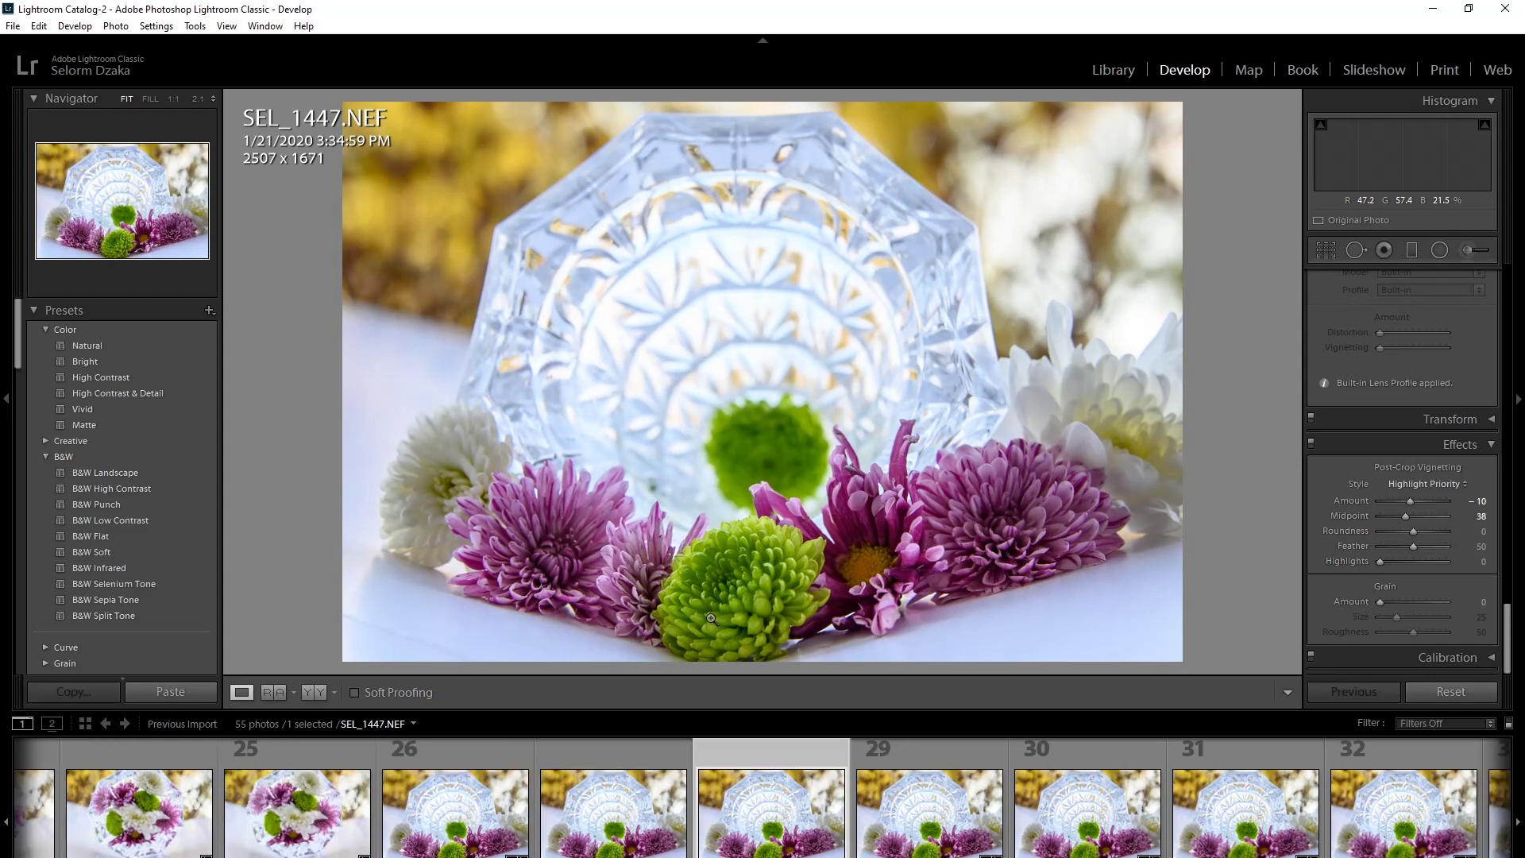
key(Right)
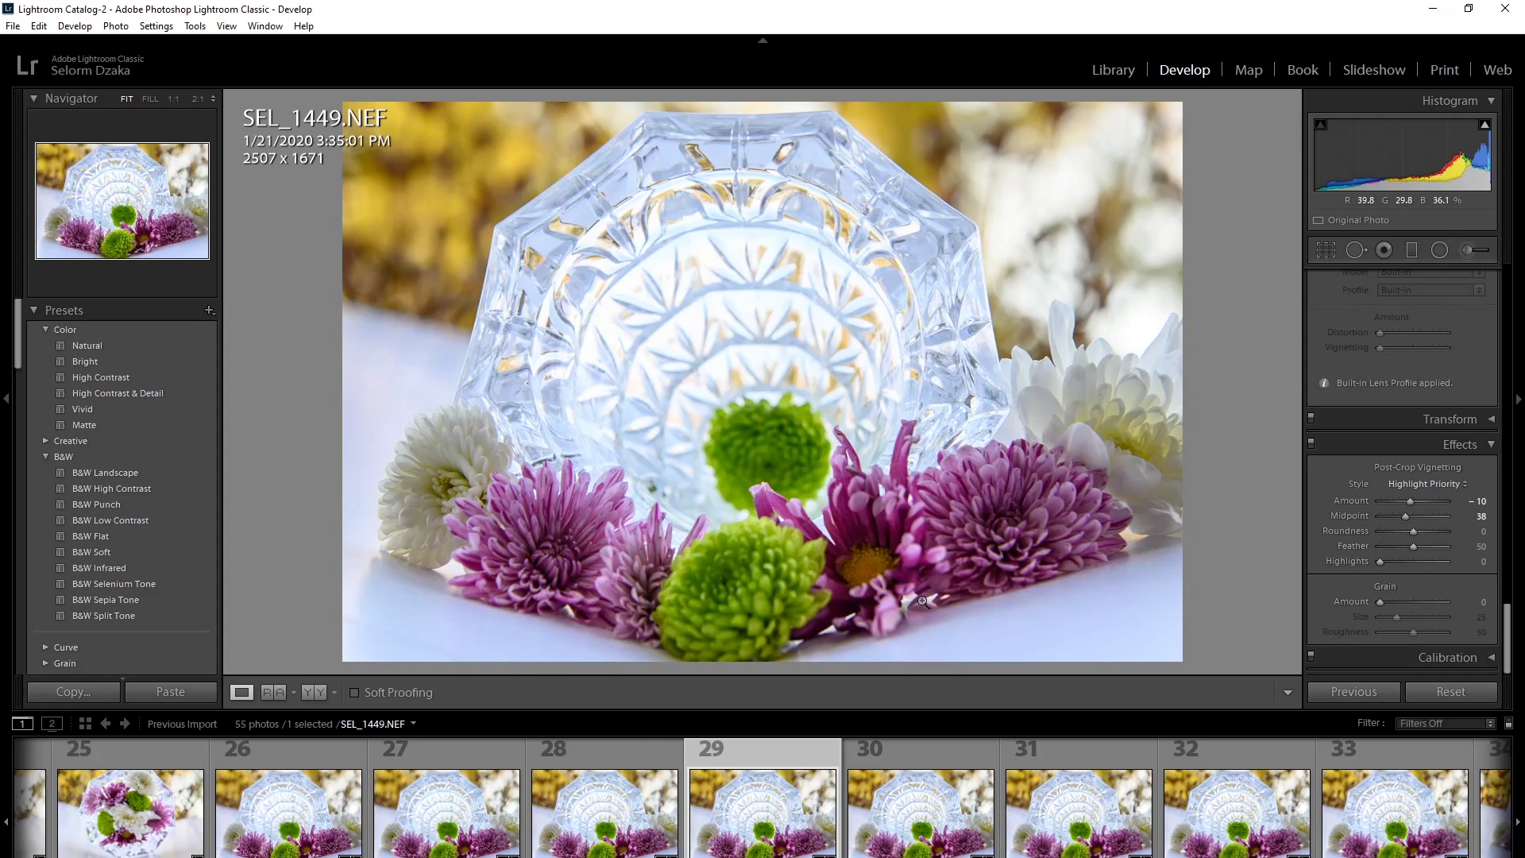
click(738, 562)
drag(804, 570, 757, 445)
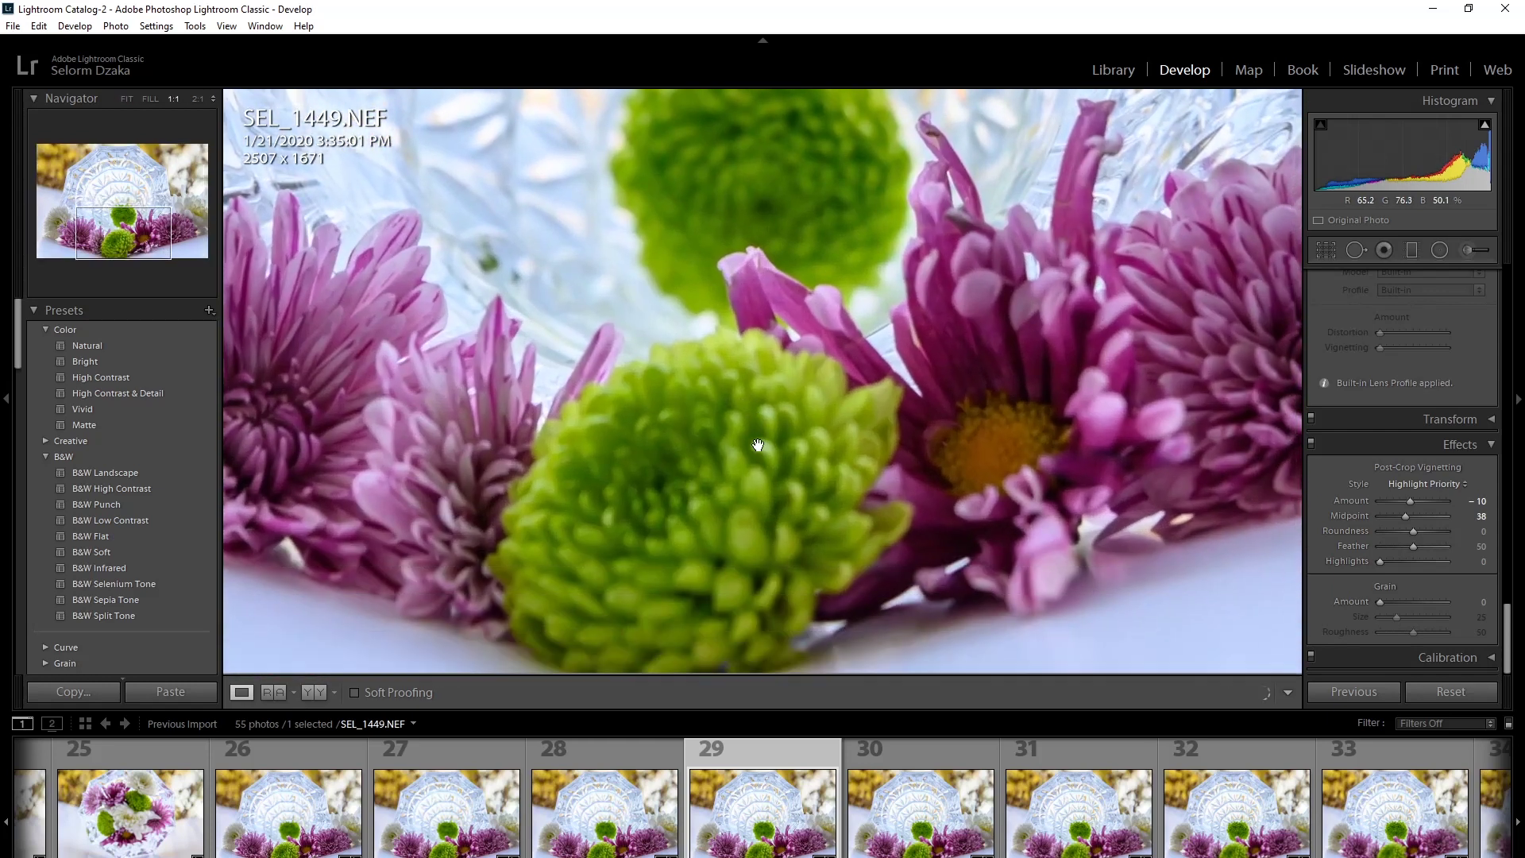
click(760, 498)
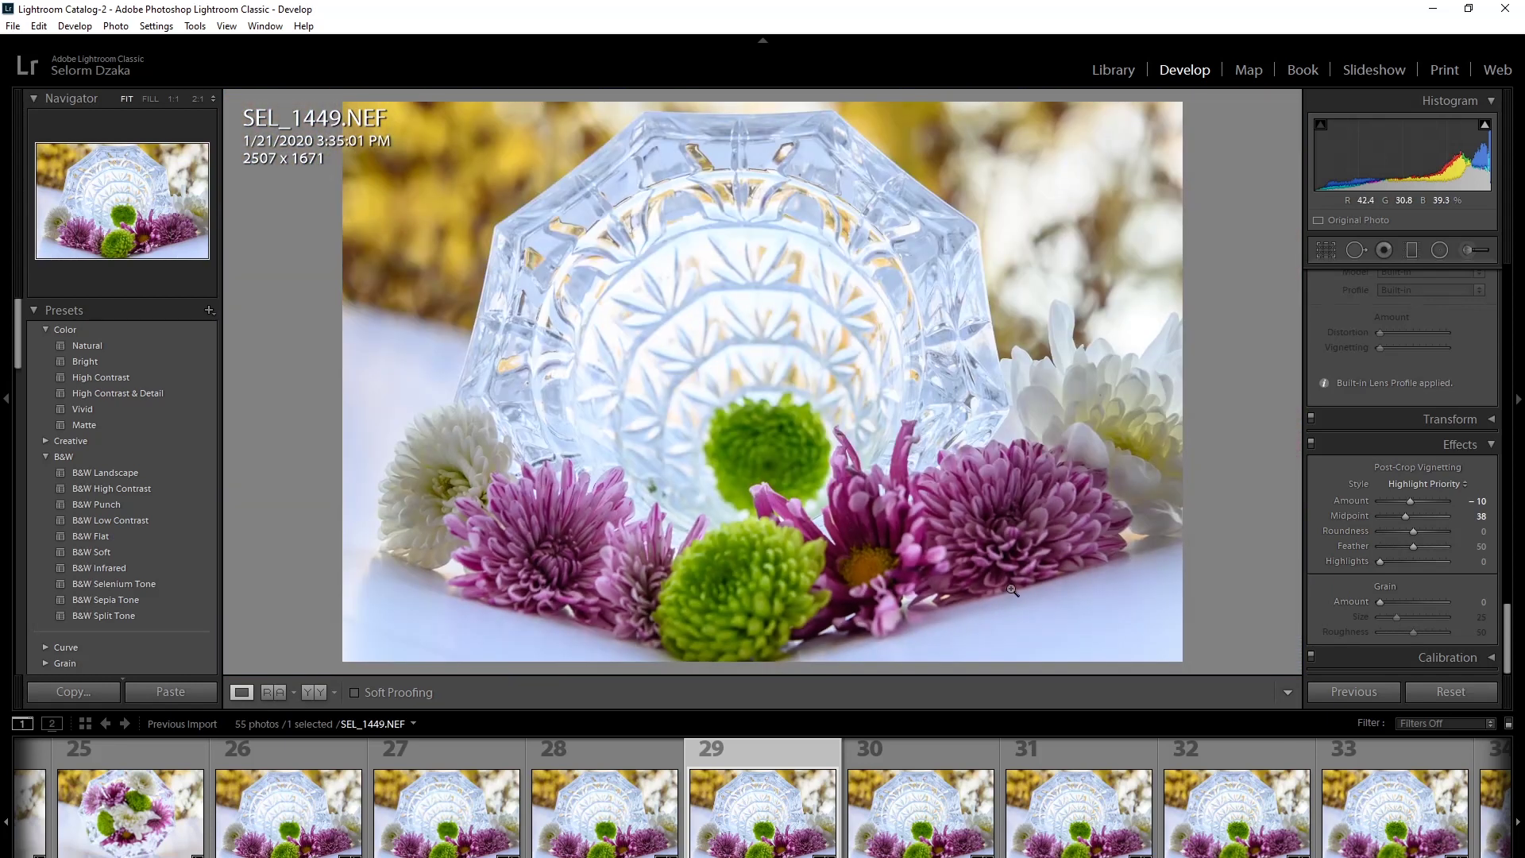
Review SEL_1450 to SEL_1453, inspecting the focus on the rear green flower at 1:1 in SEL_1452 and SEL_1453.
key(Right)
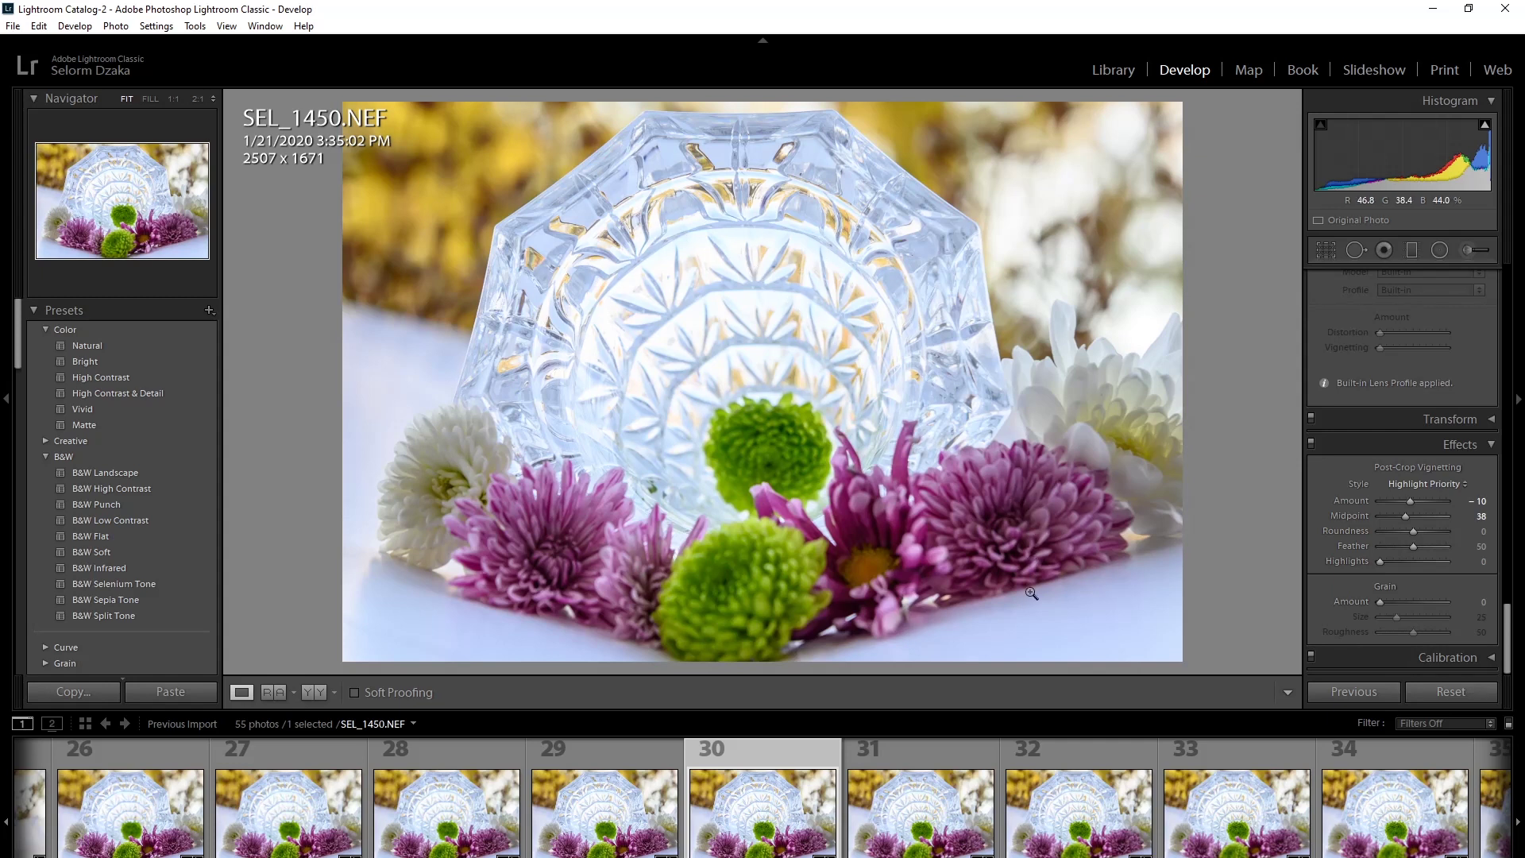
key(Right)
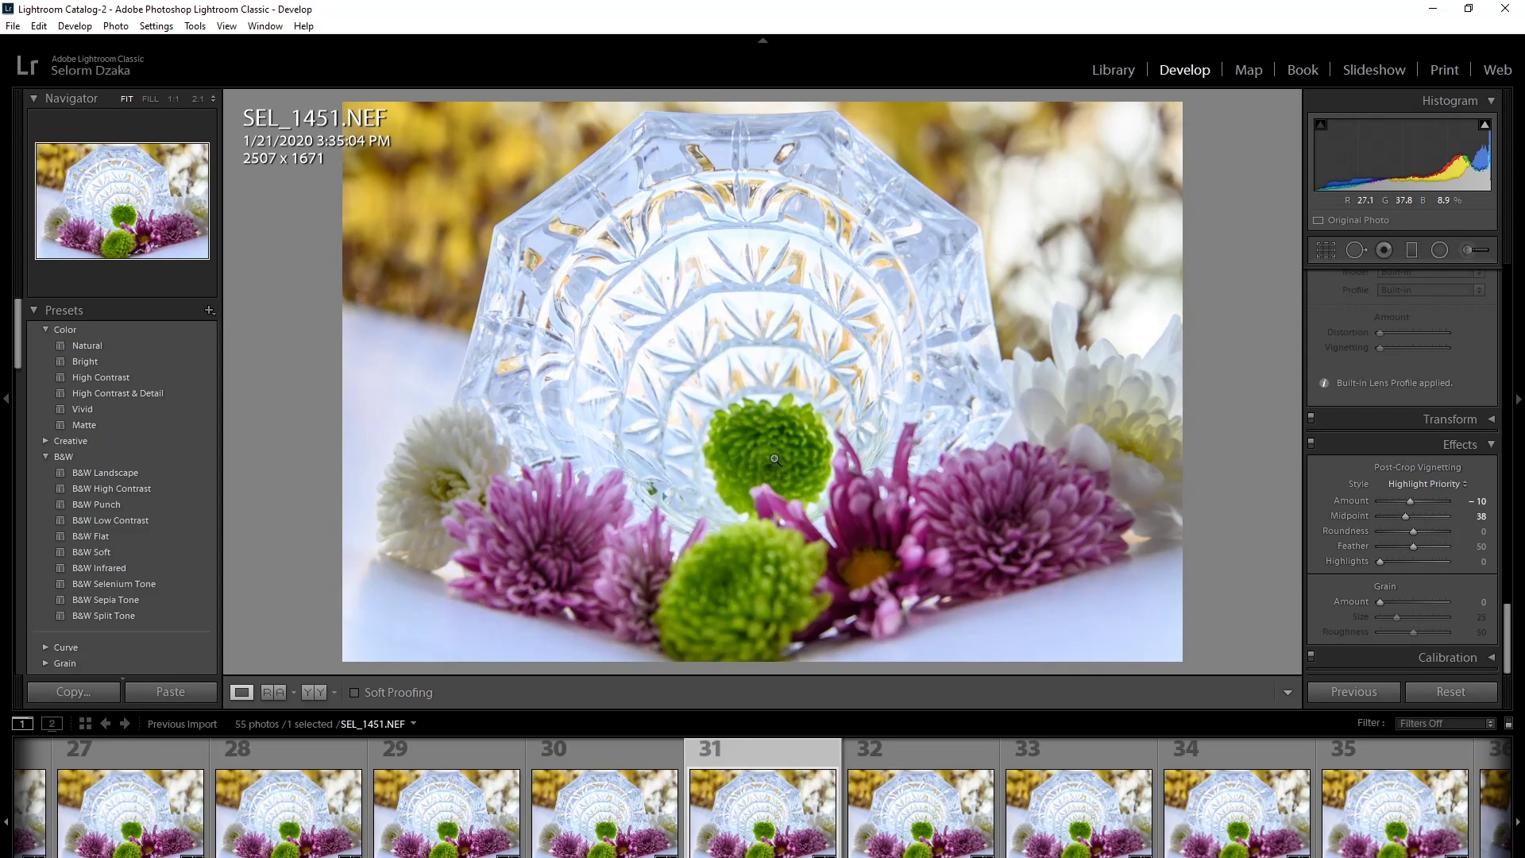
key(Right)
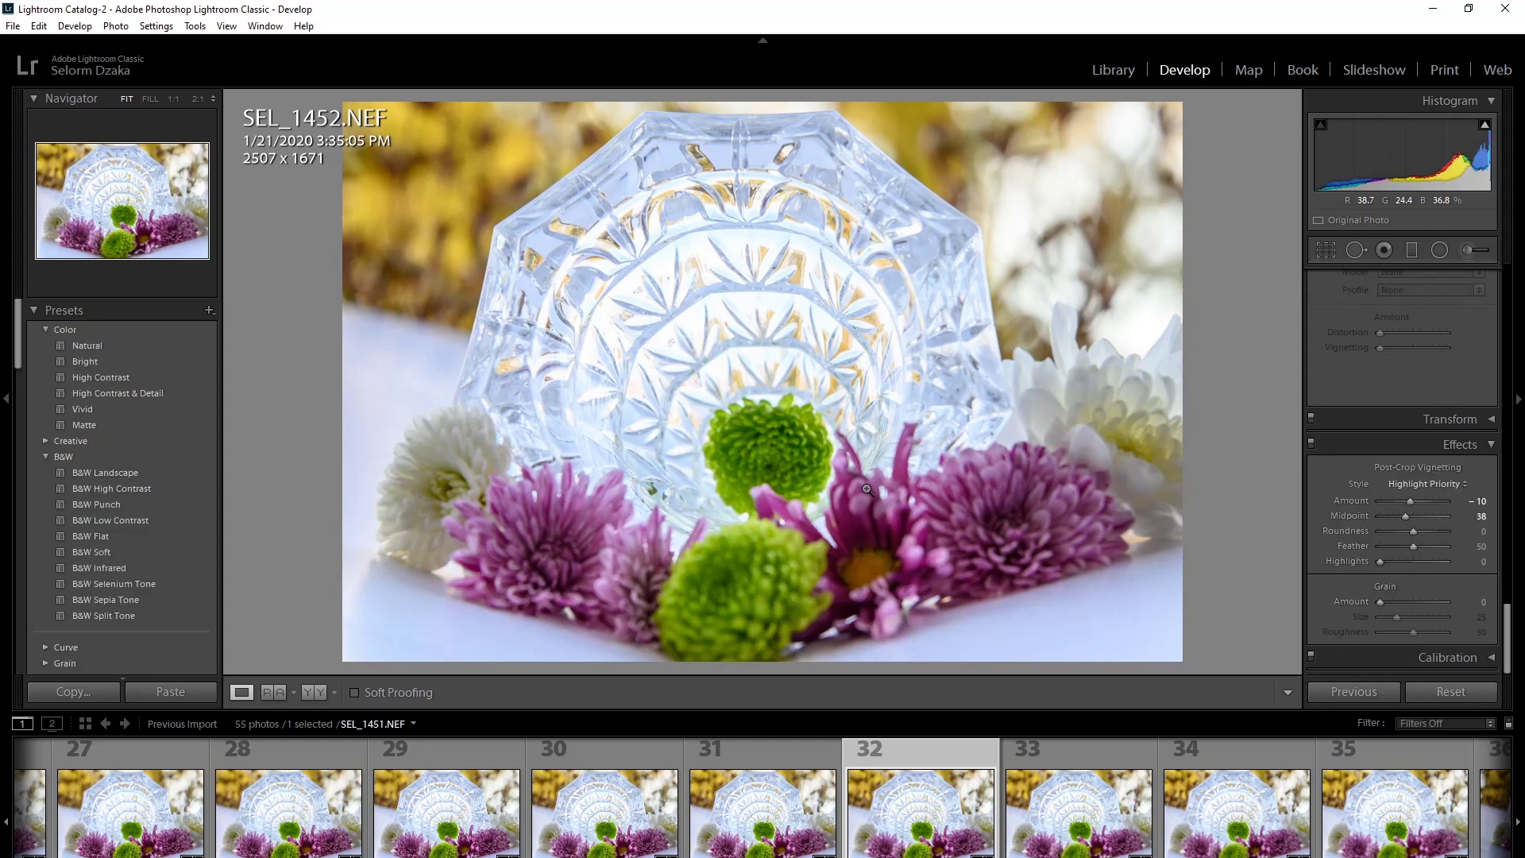
click(773, 442)
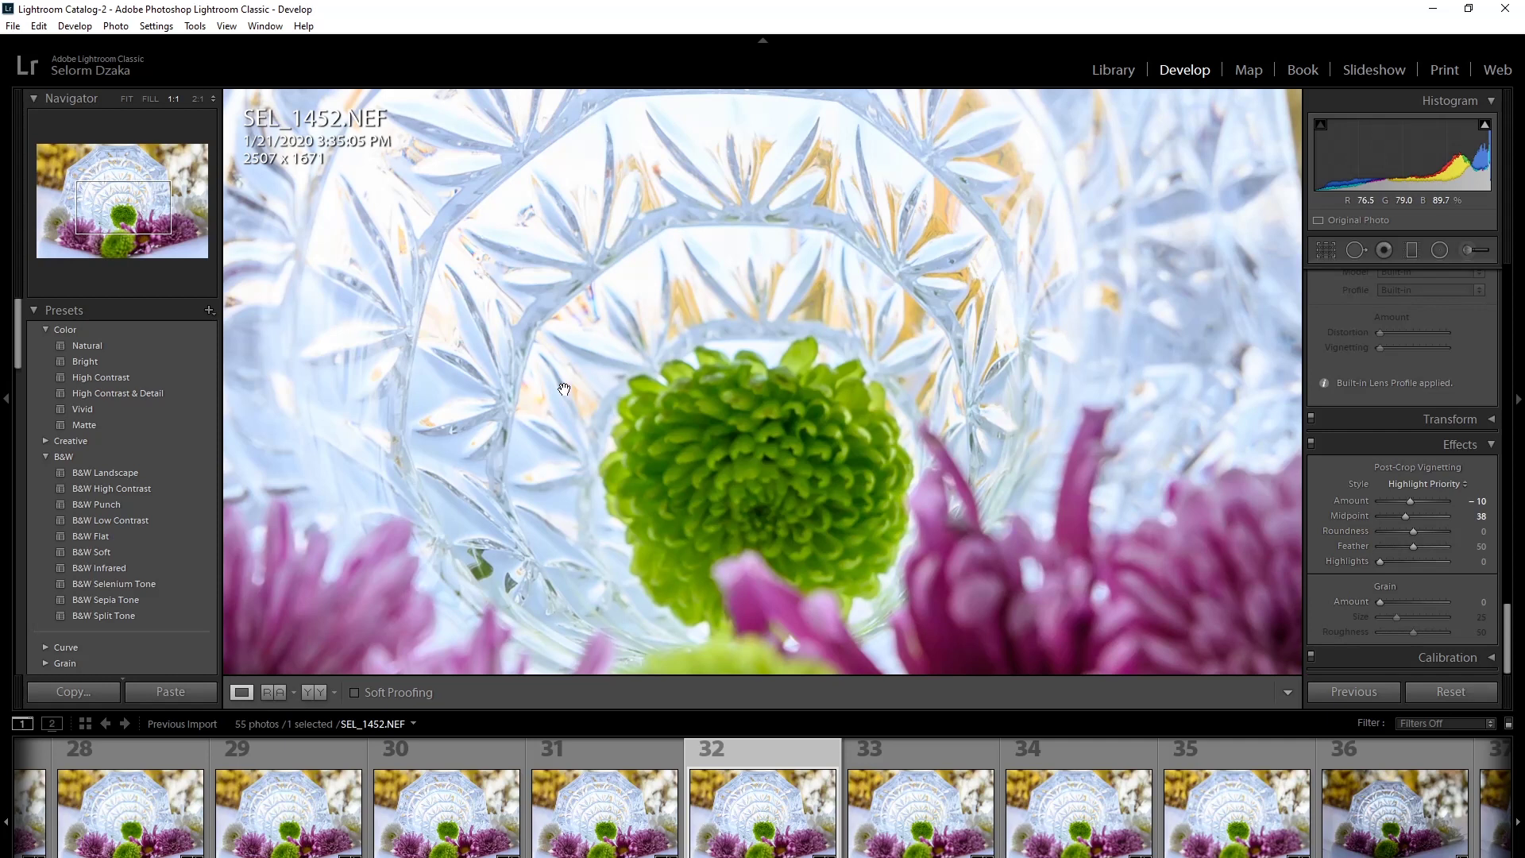
click(835, 310)
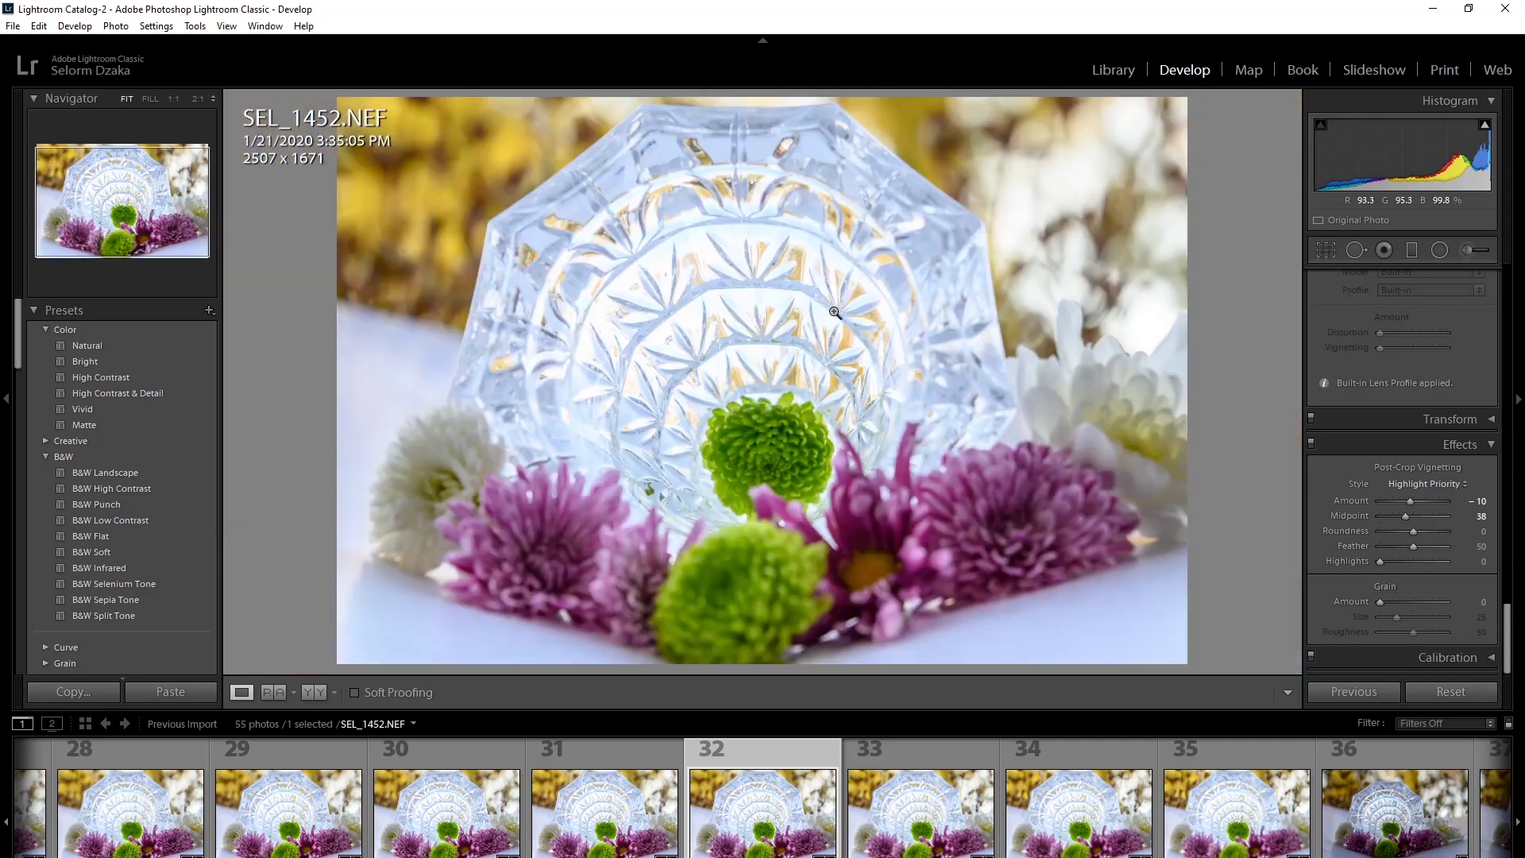
key(Right)
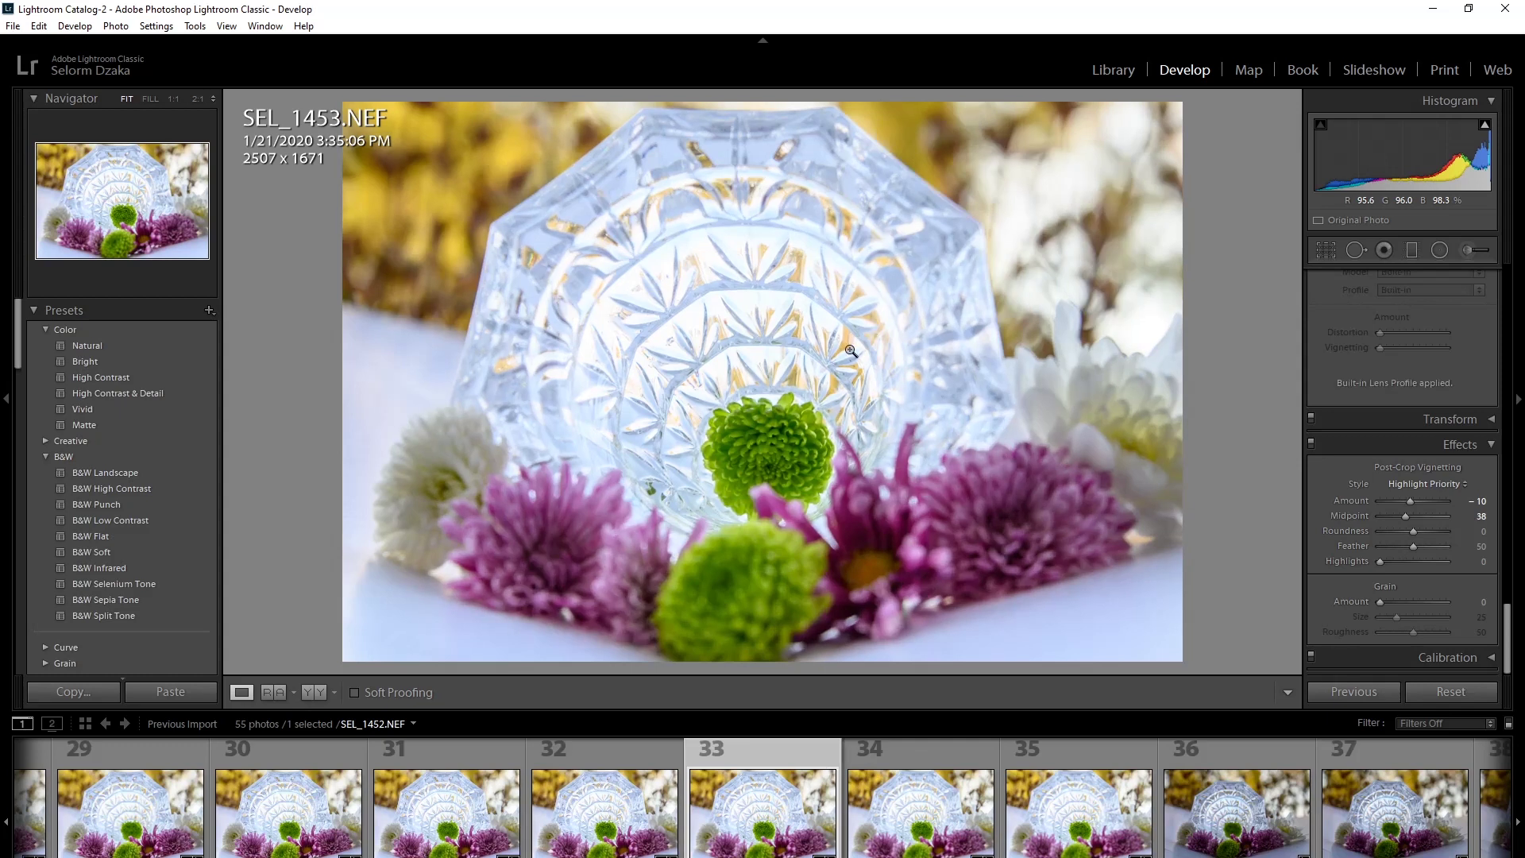
click(771, 477)
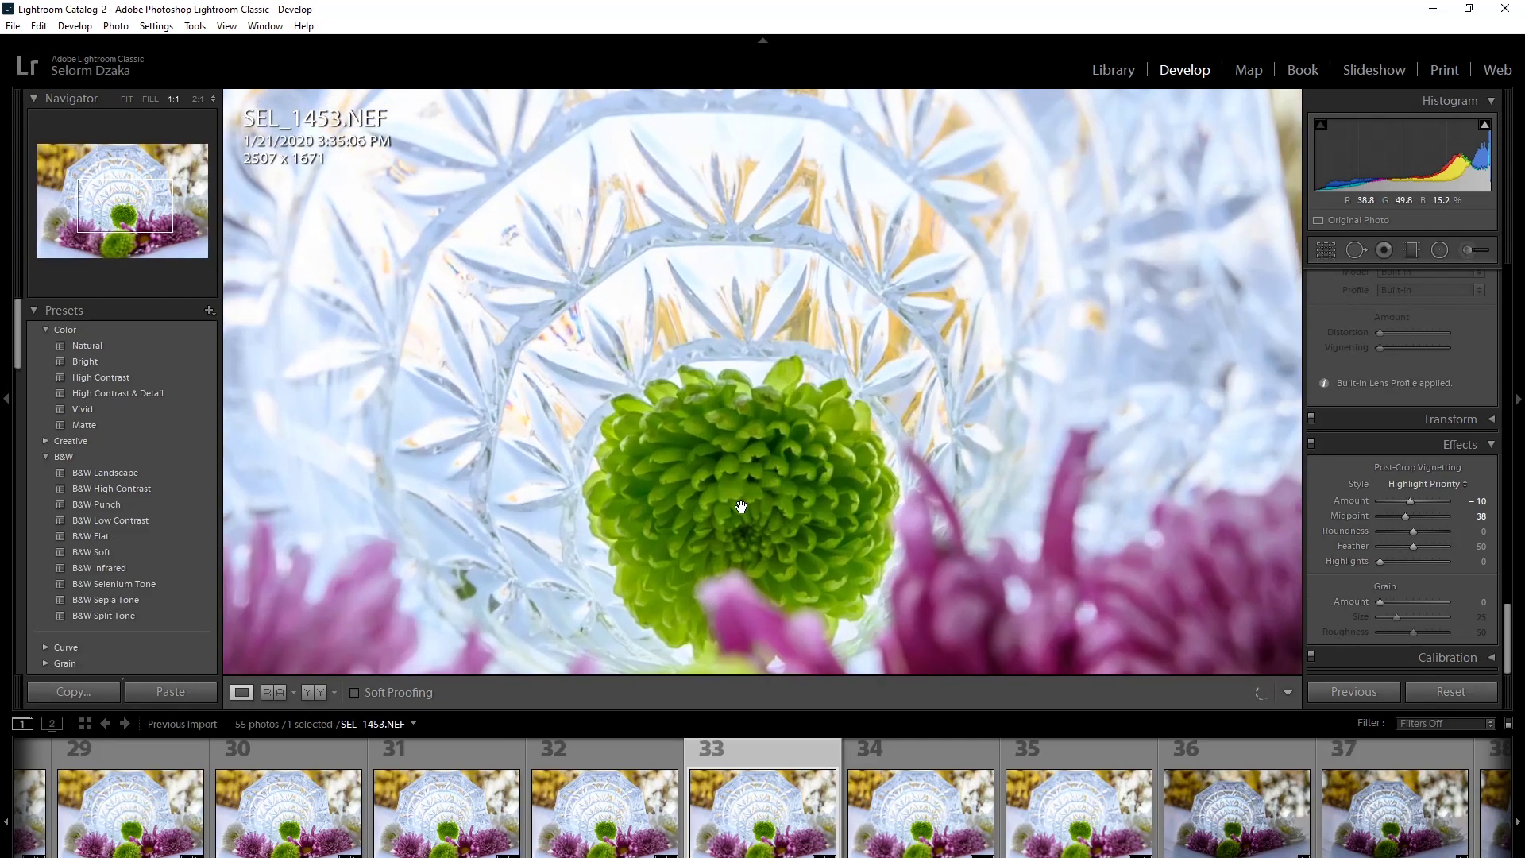
click(785, 483)
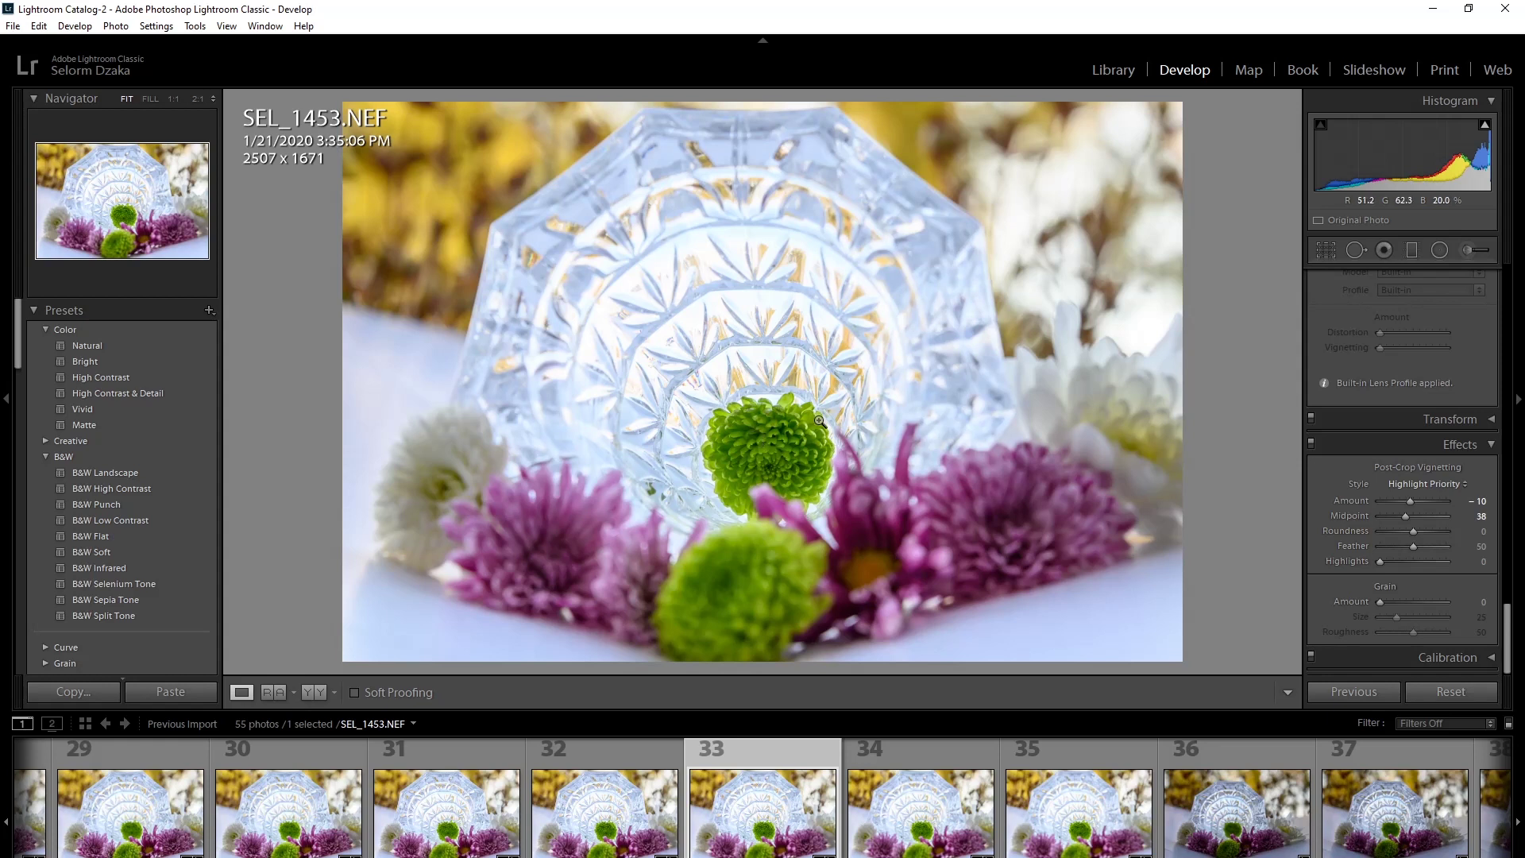
Compare the sharpness of the rear green flower in SEL_1454 and SEL_1455 at 1:1, ending on SEL_1454.
key(Right)
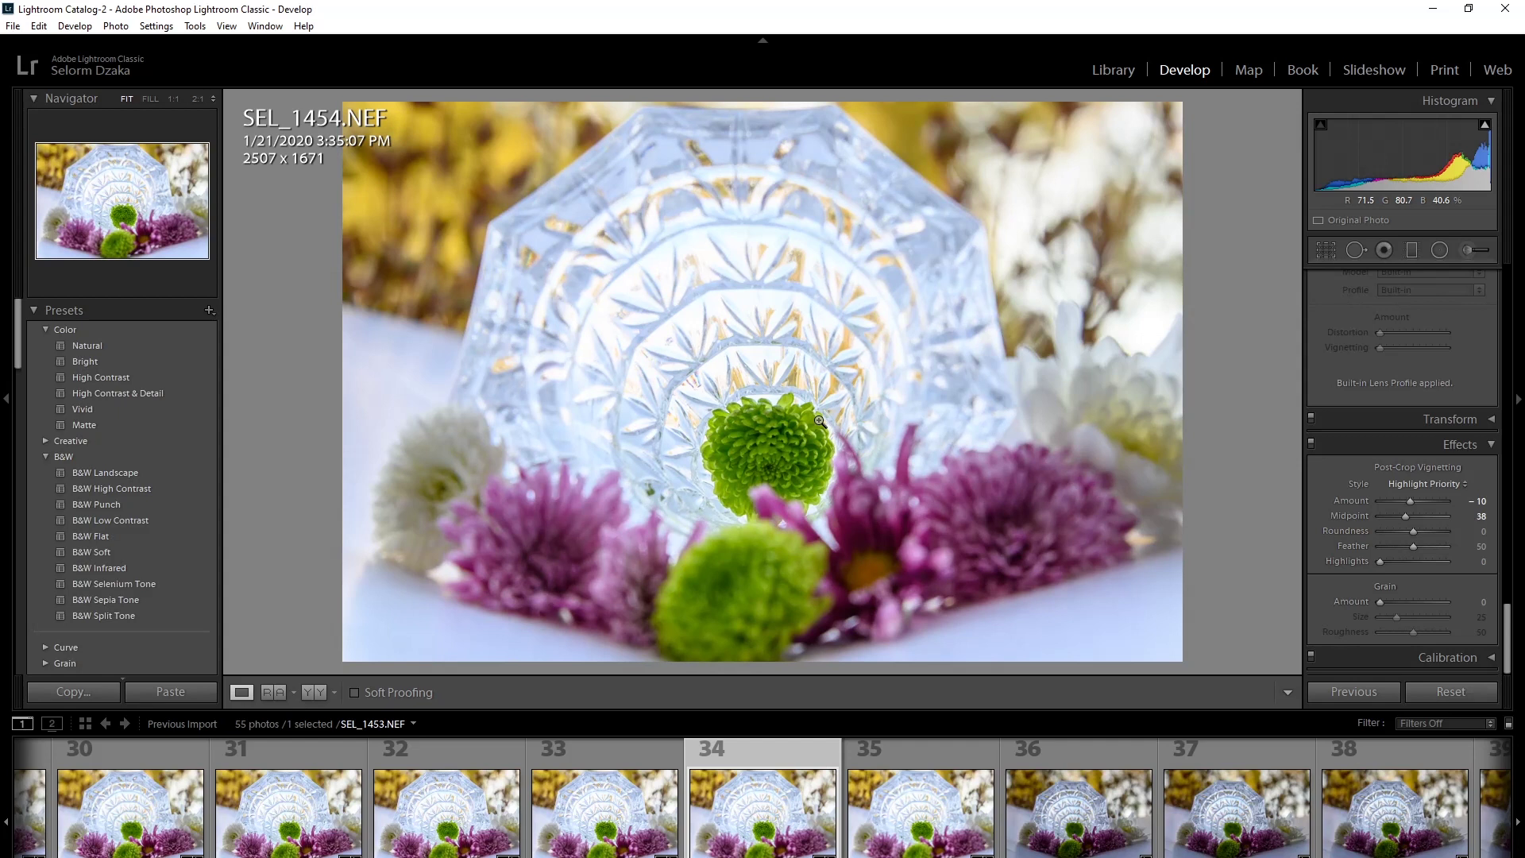
key(Right)
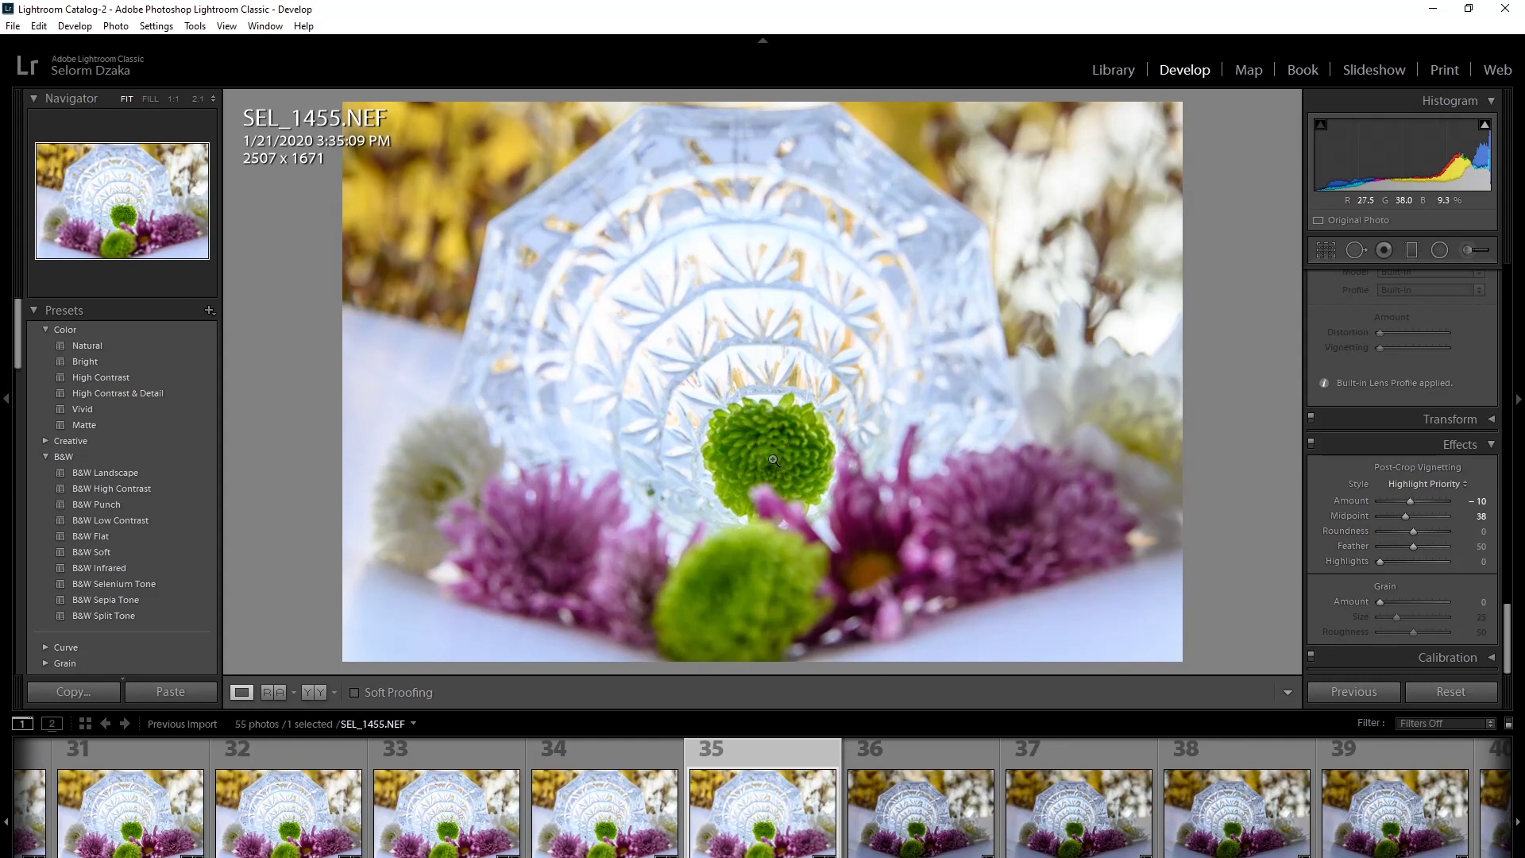
key(Left)
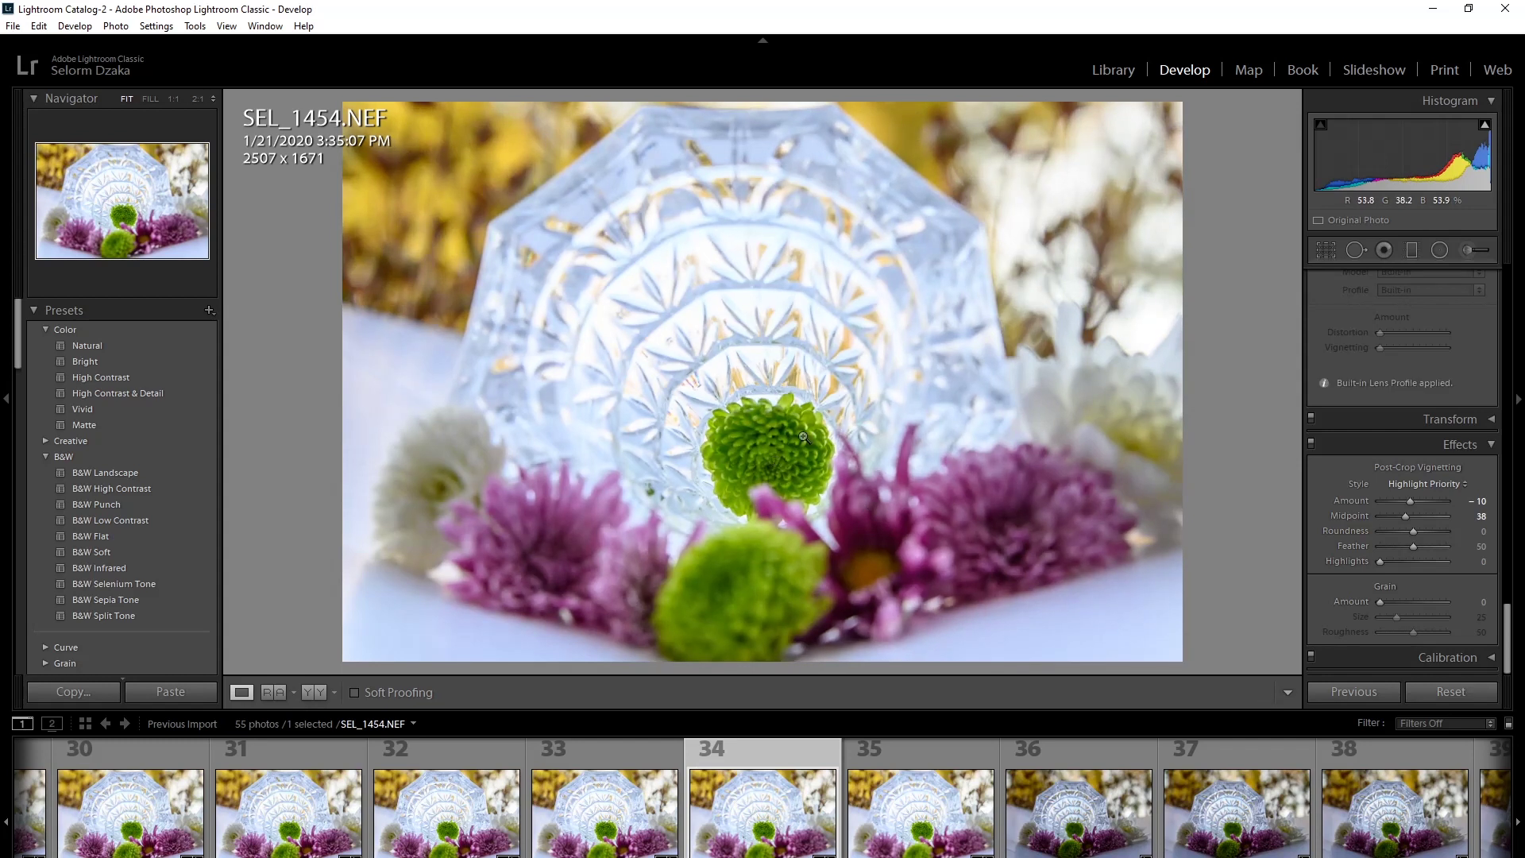
click(774, 429)
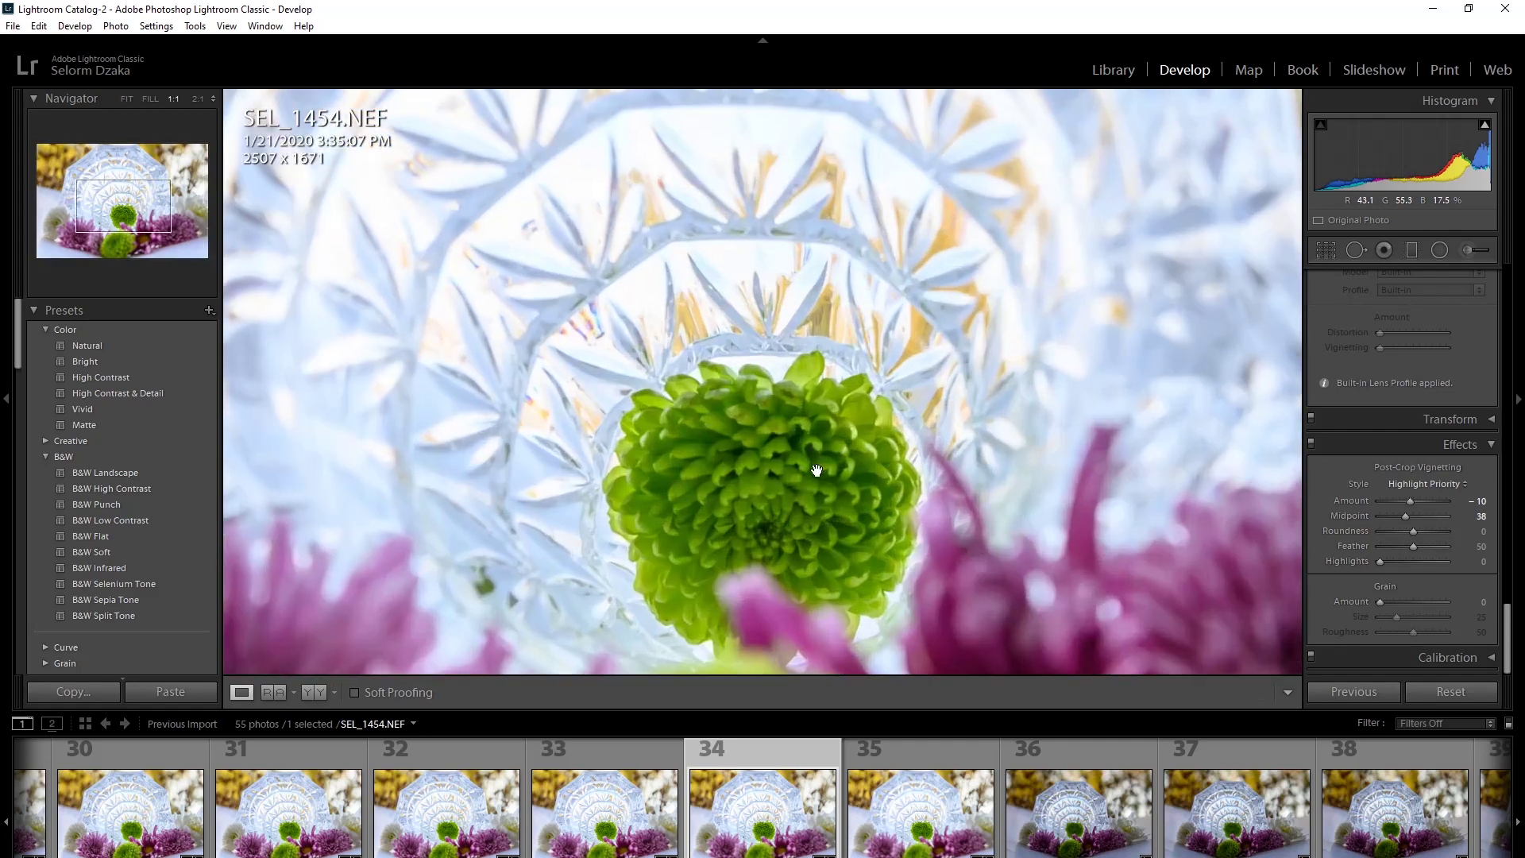
click(762, 444)
key(Right)
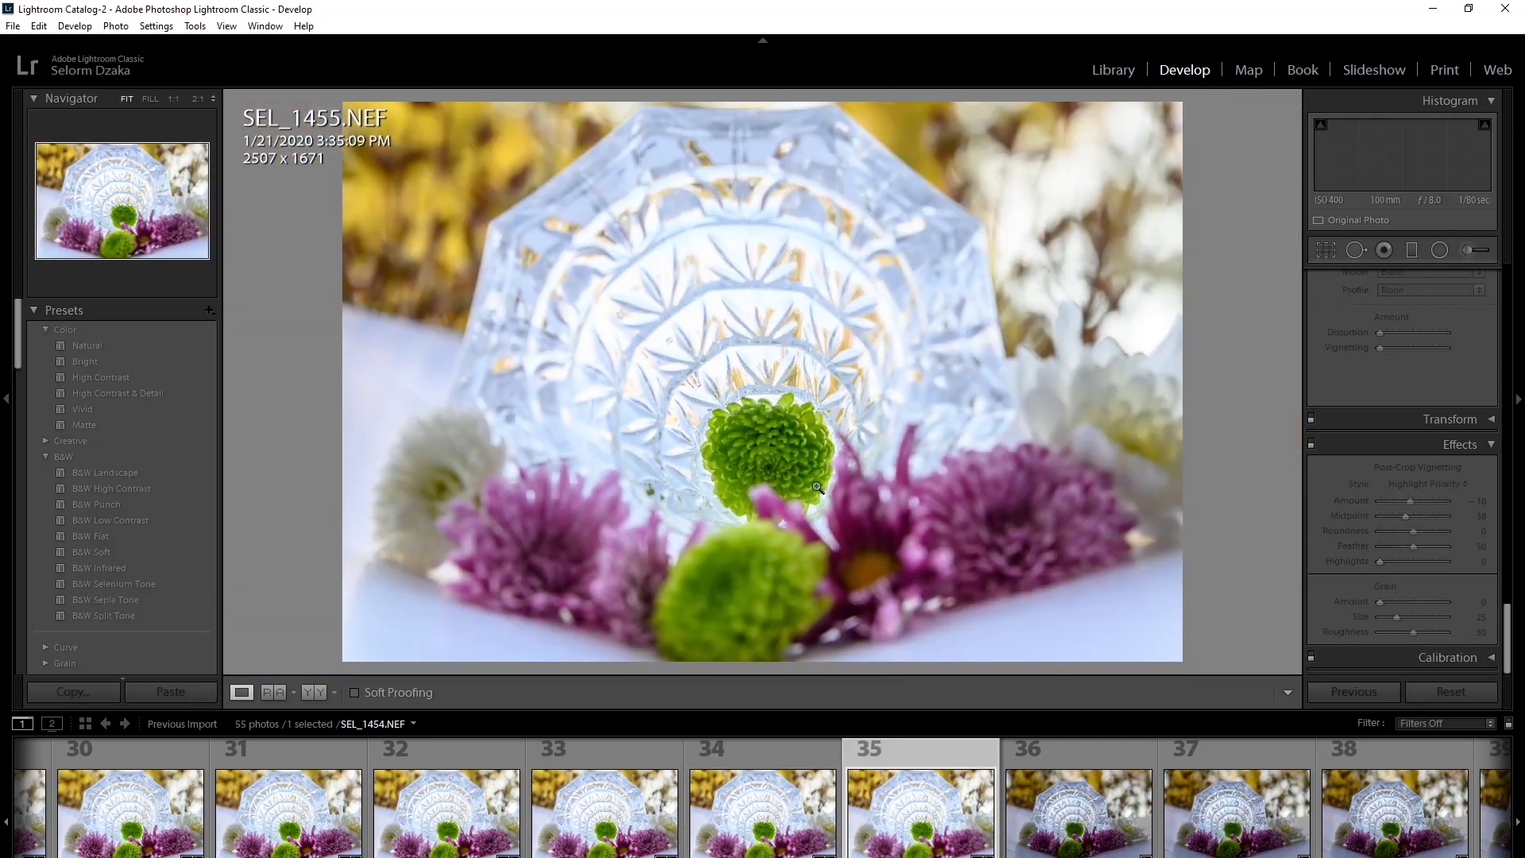
click(792, 451)
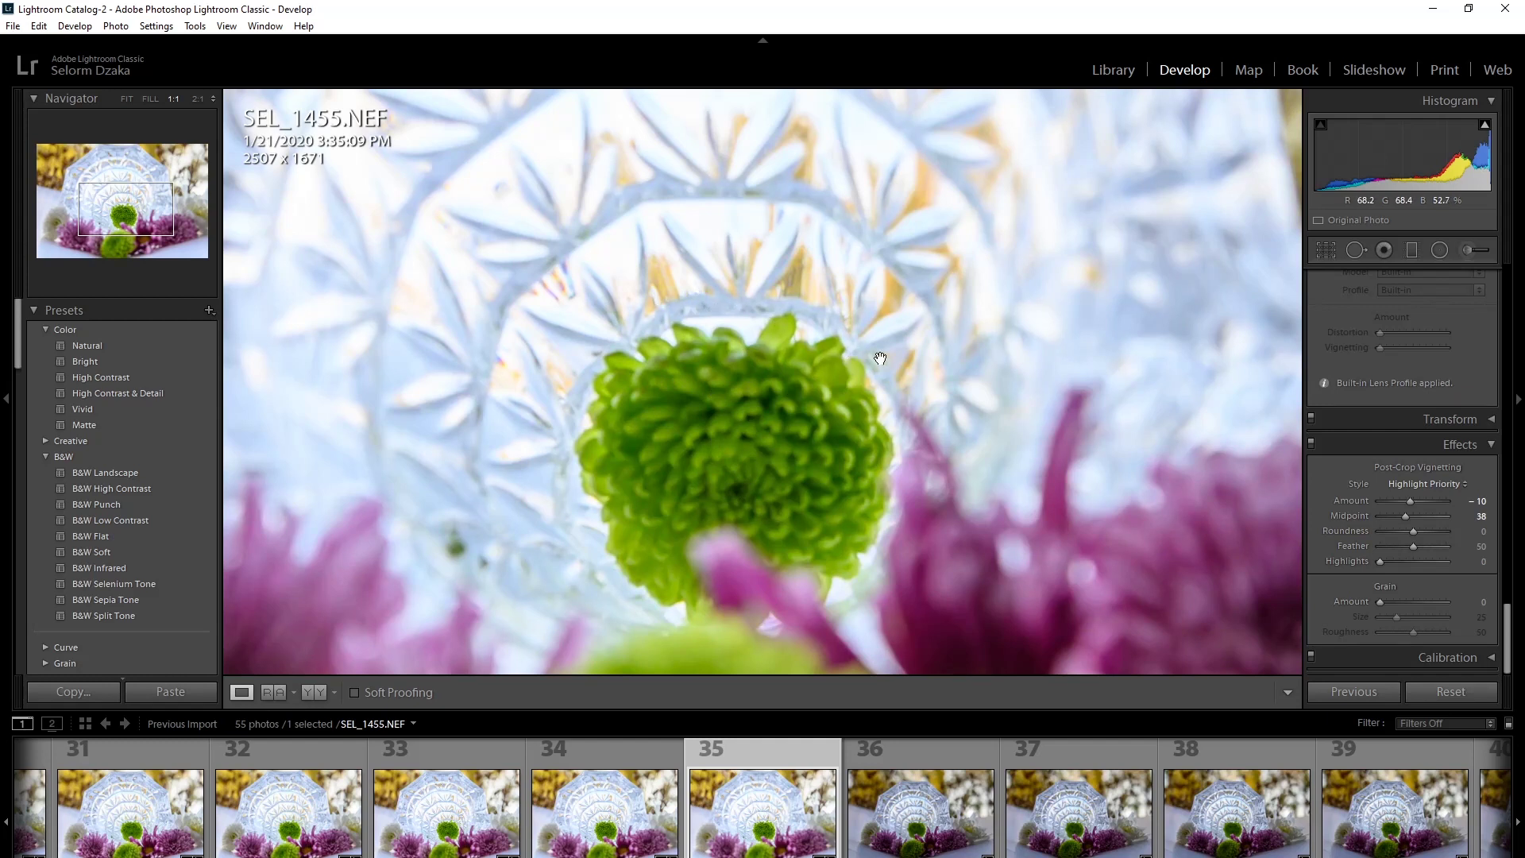
click(829, 375)
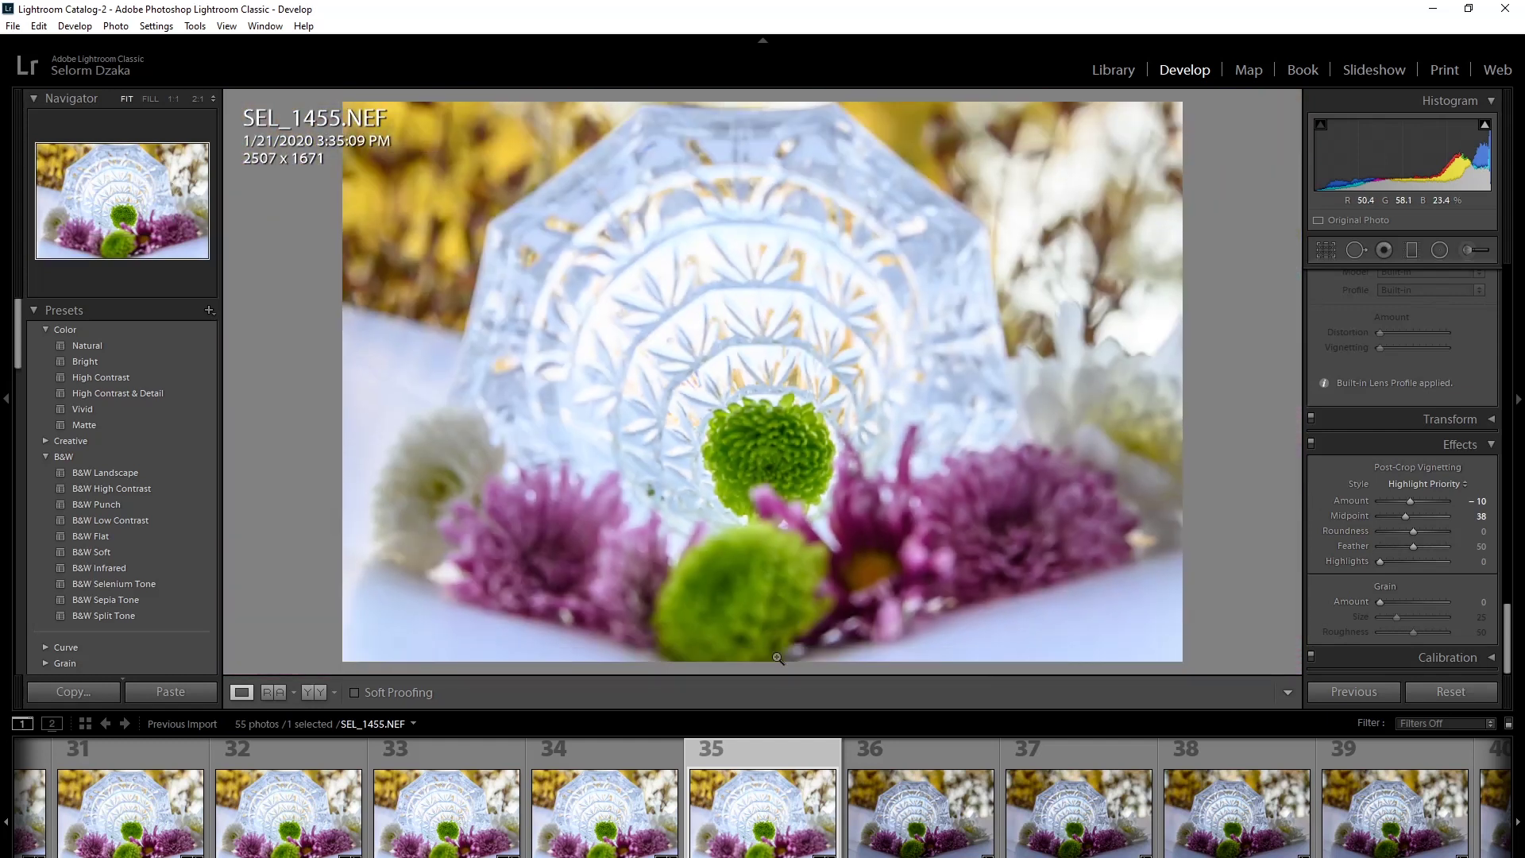
click(601, 798)
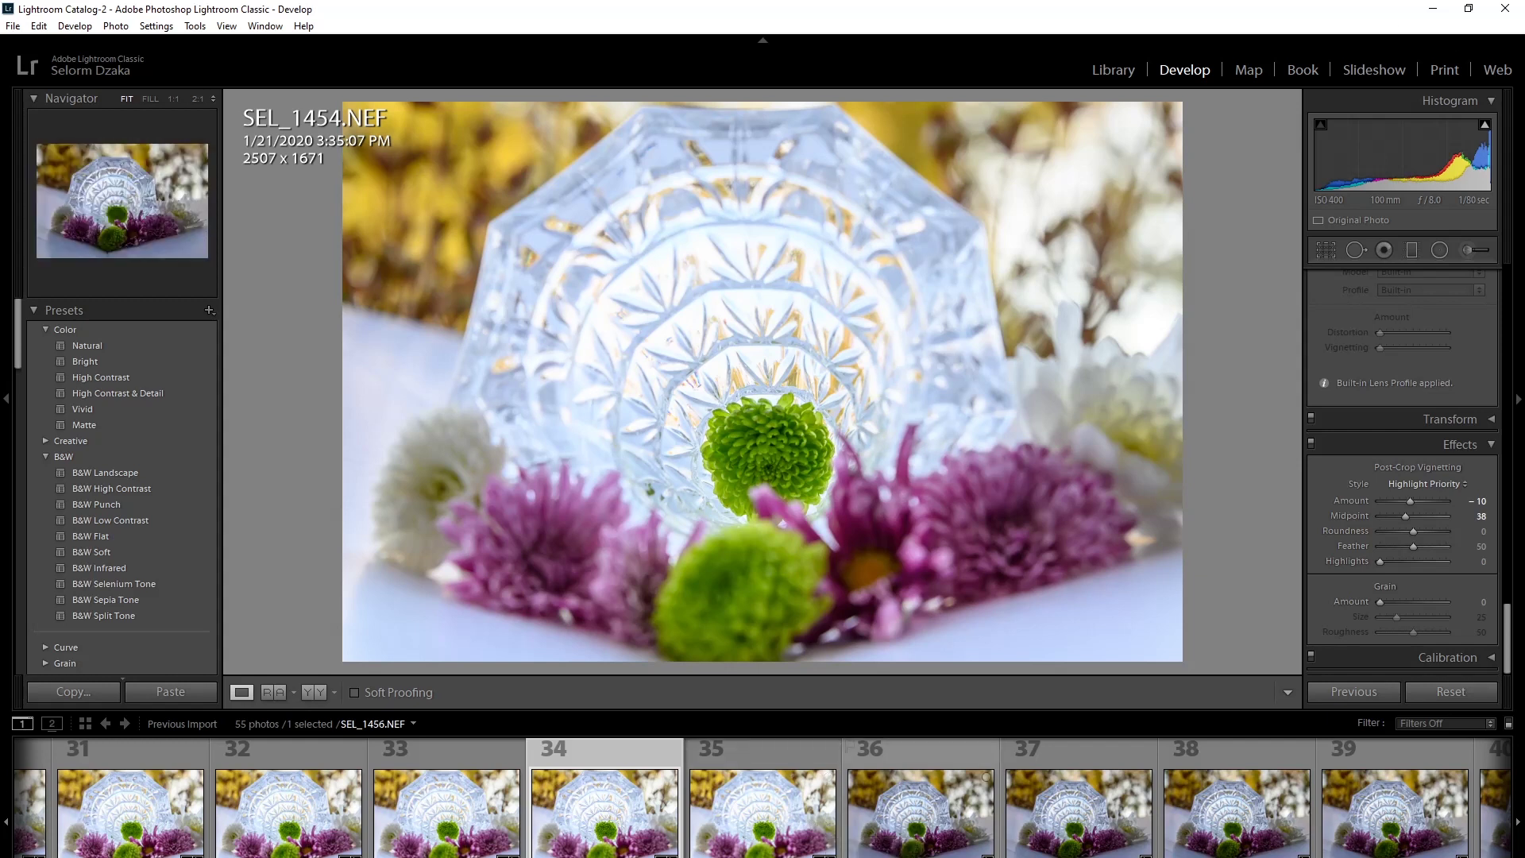
Select the nine photos from SEL_1446 to SEL_1454 and open them as layers in one Photoshop document.
key(shift+Left)
key(shift+Left)
key(shift+Left)
key(shift+Left)
key(shift+Left)
key(shift+Left)
key(shift+Left)
key(shift+Left)
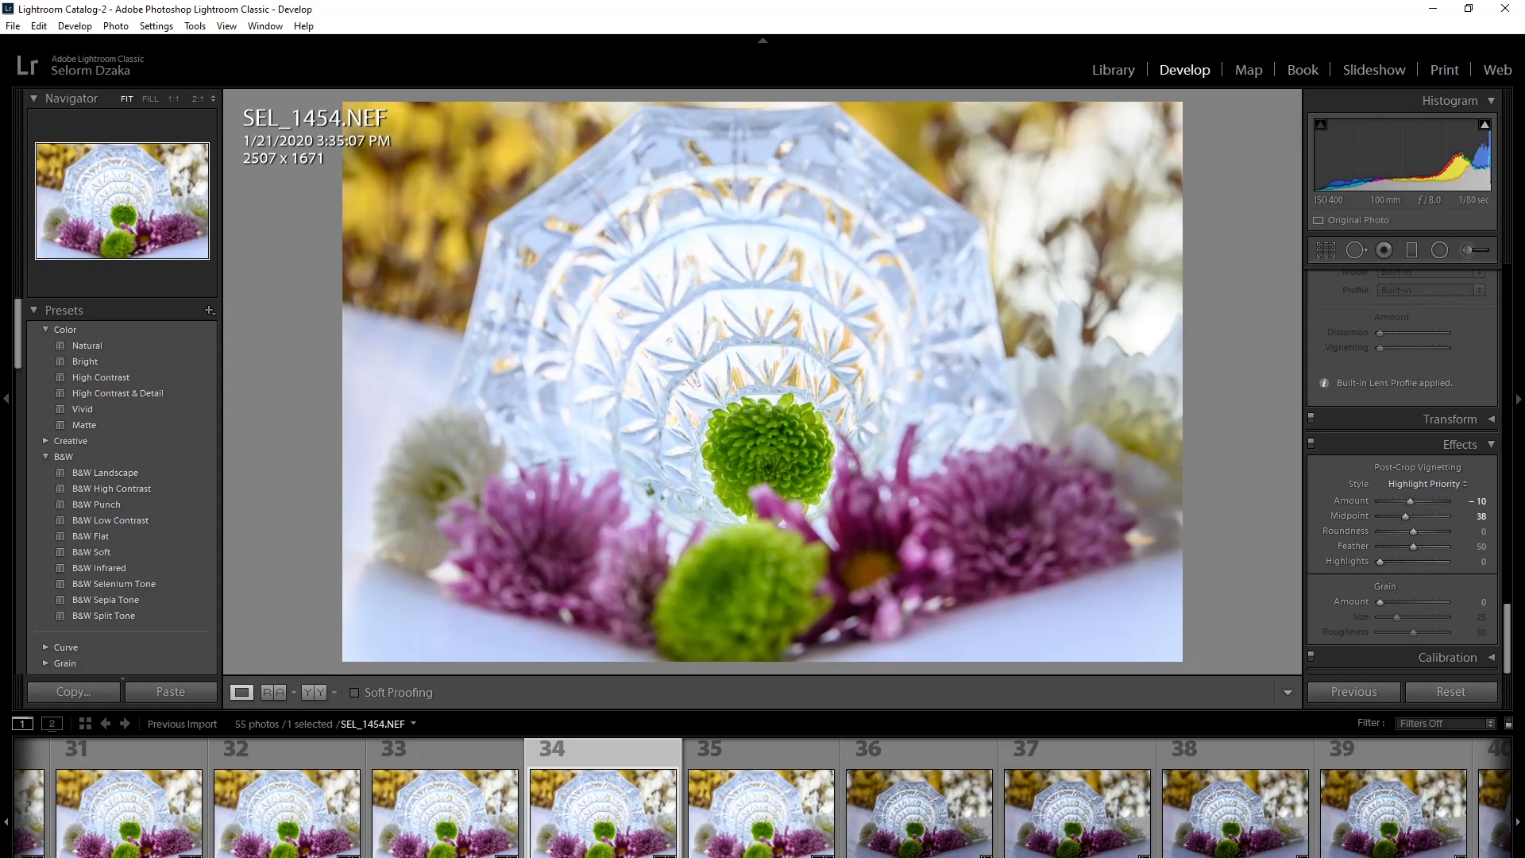
key(alt+p)
key(Escape)
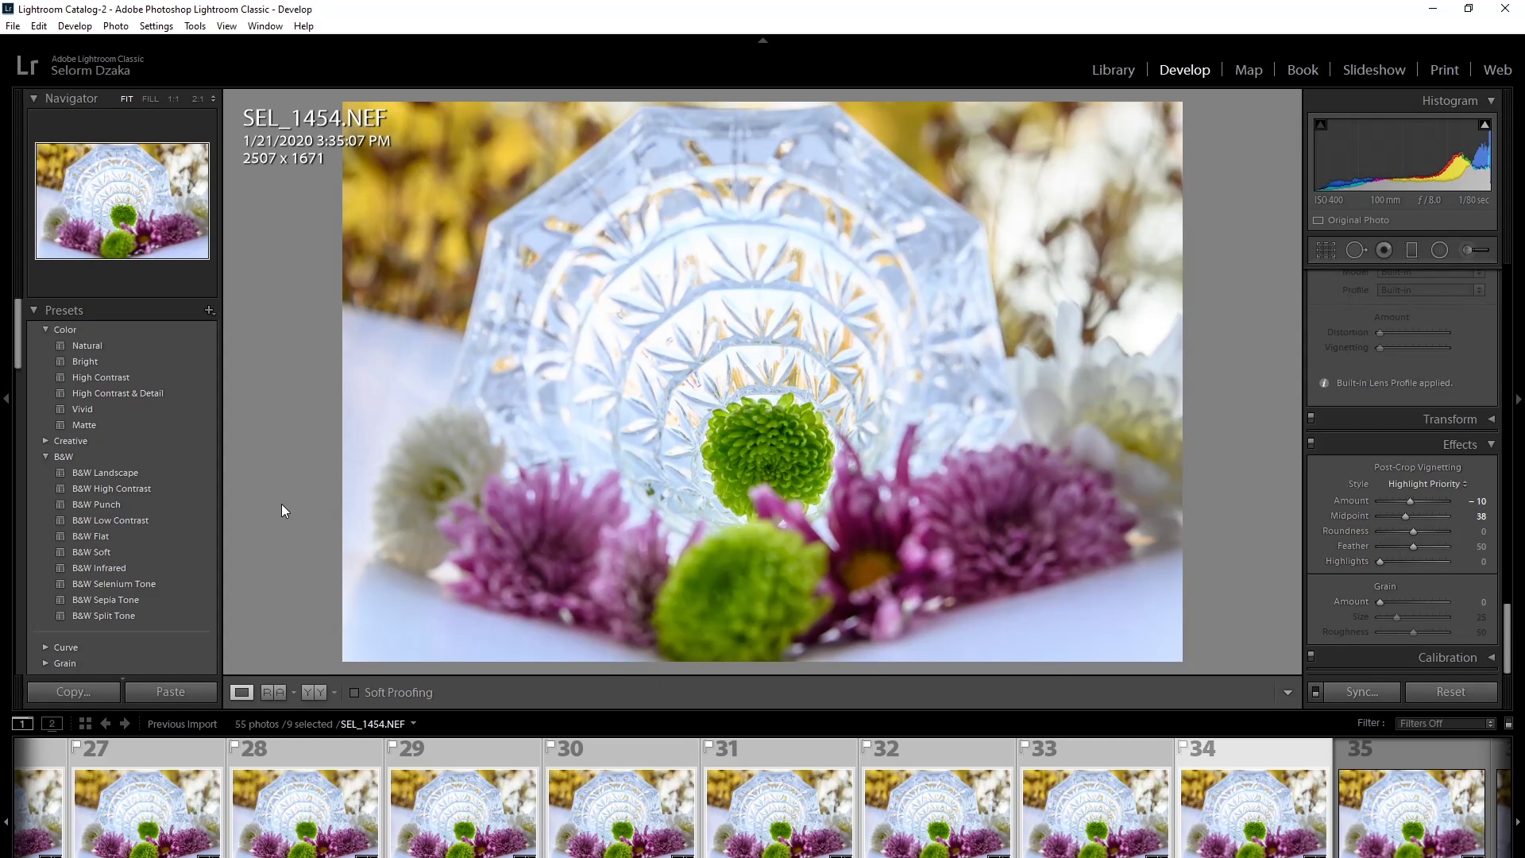
click(108, 28)
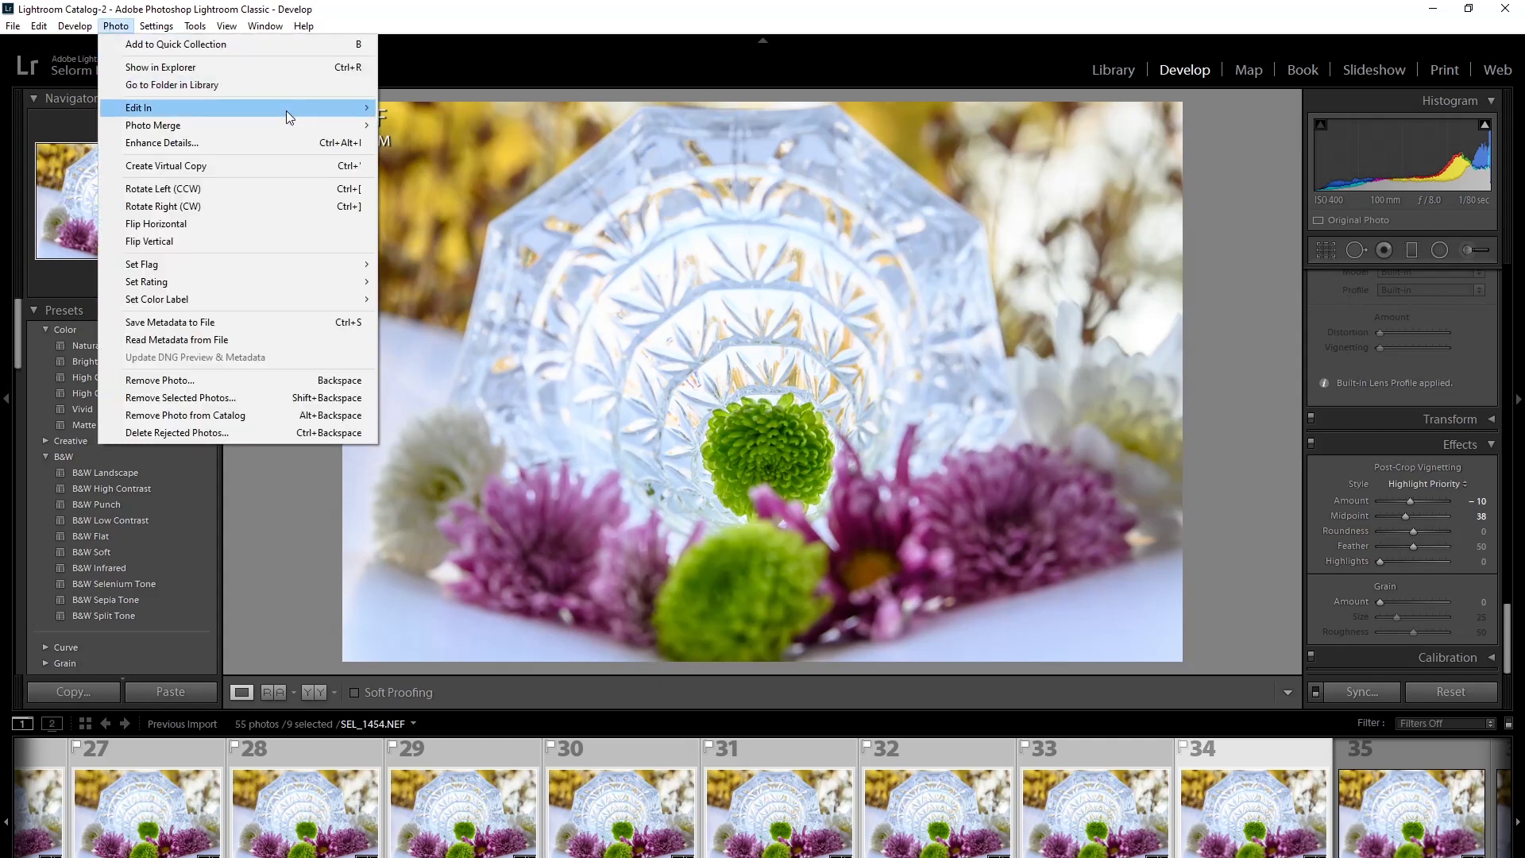
mouse_move(287, 113)
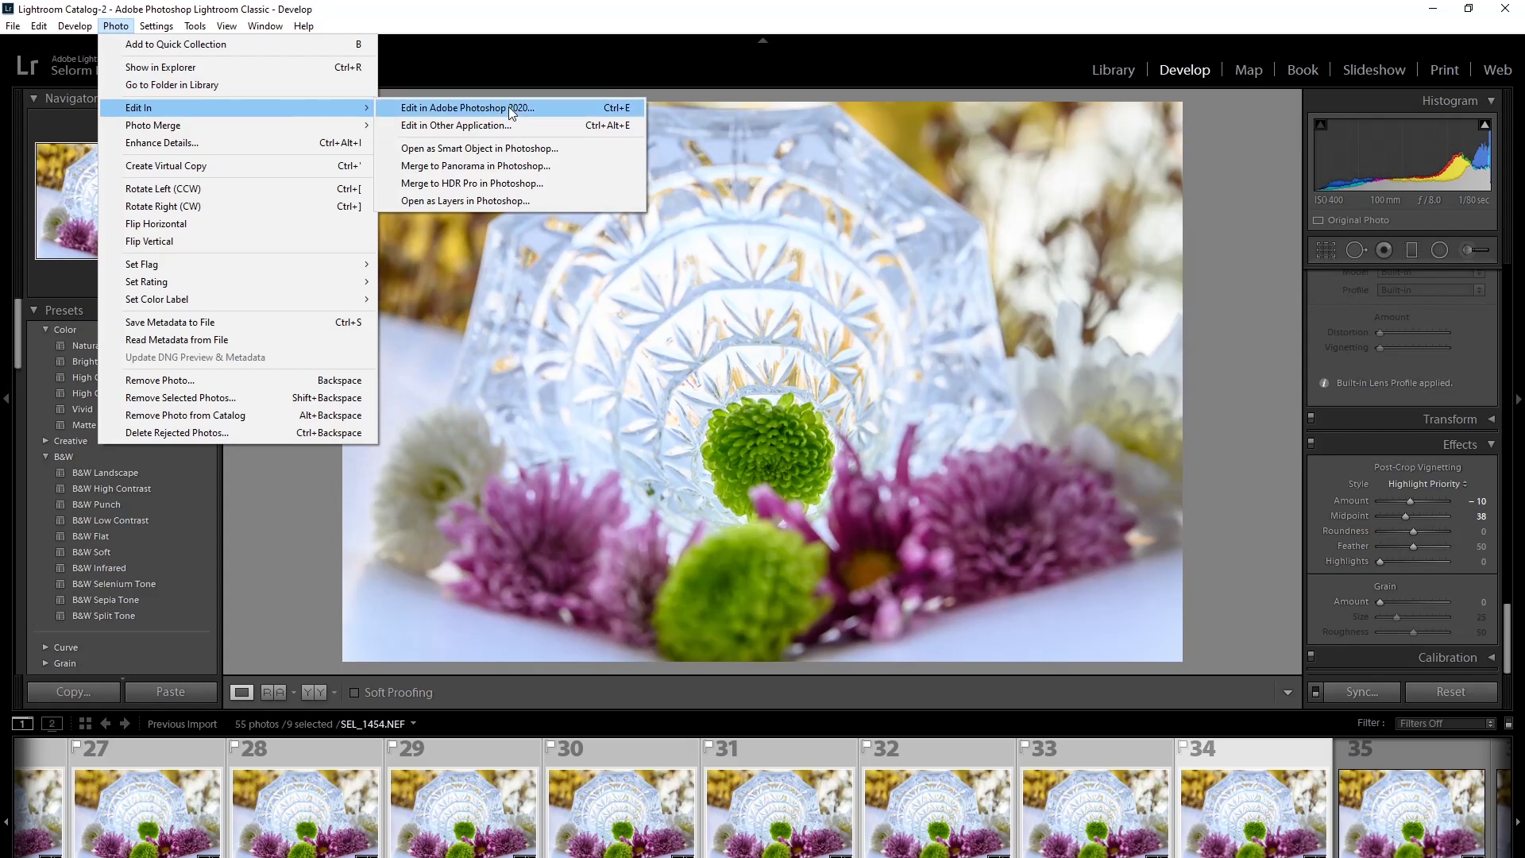
click(502, 200)
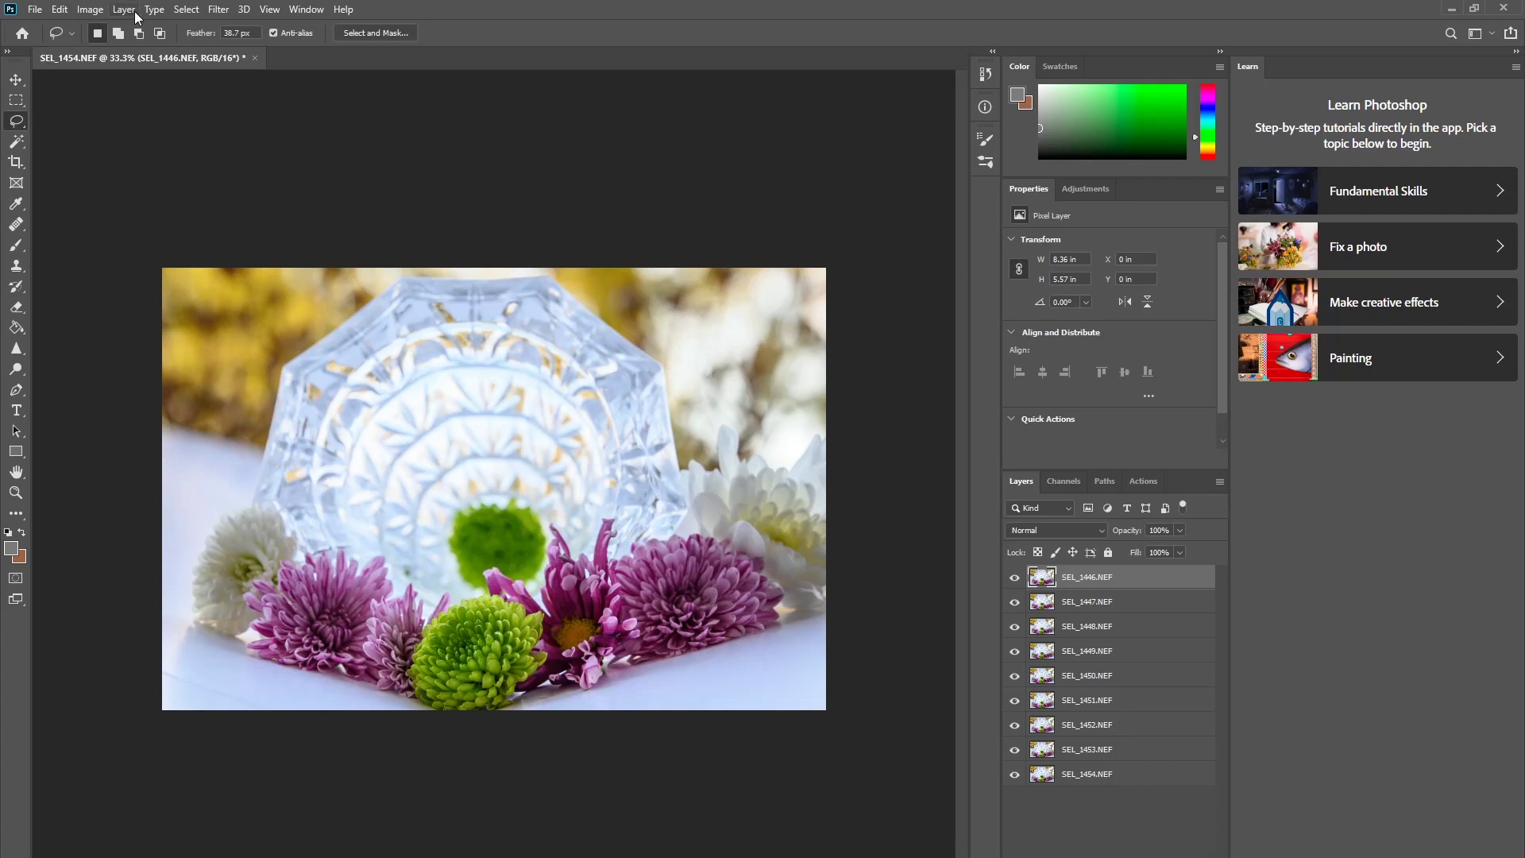
Auto-align all nine layers from SEL_1446 to SEL_1454 using the Auto projection.
click(64, 16)
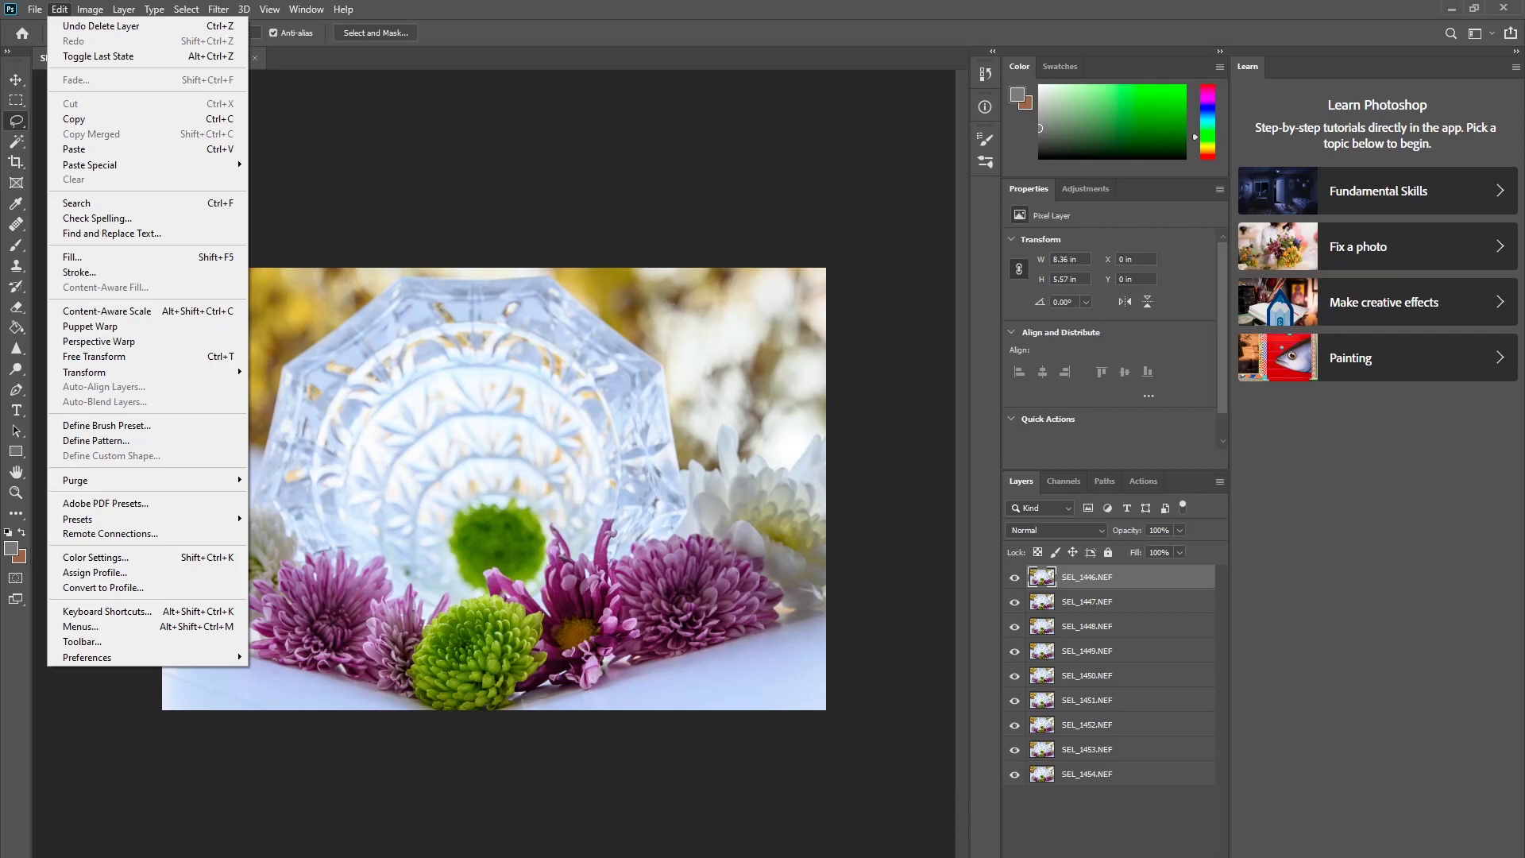
click(1104, 843)
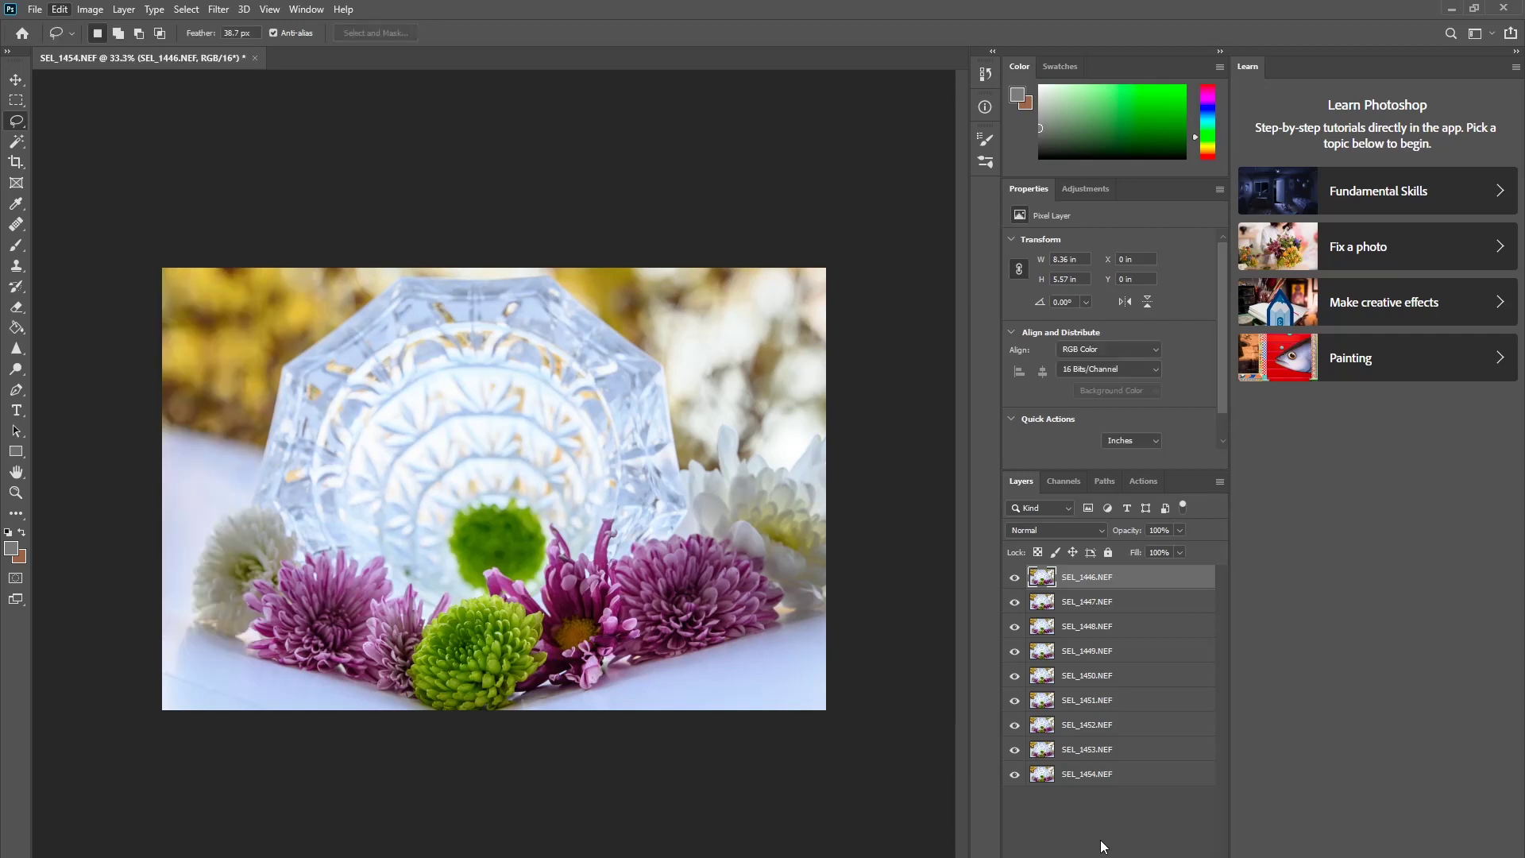
click(1074, 580)
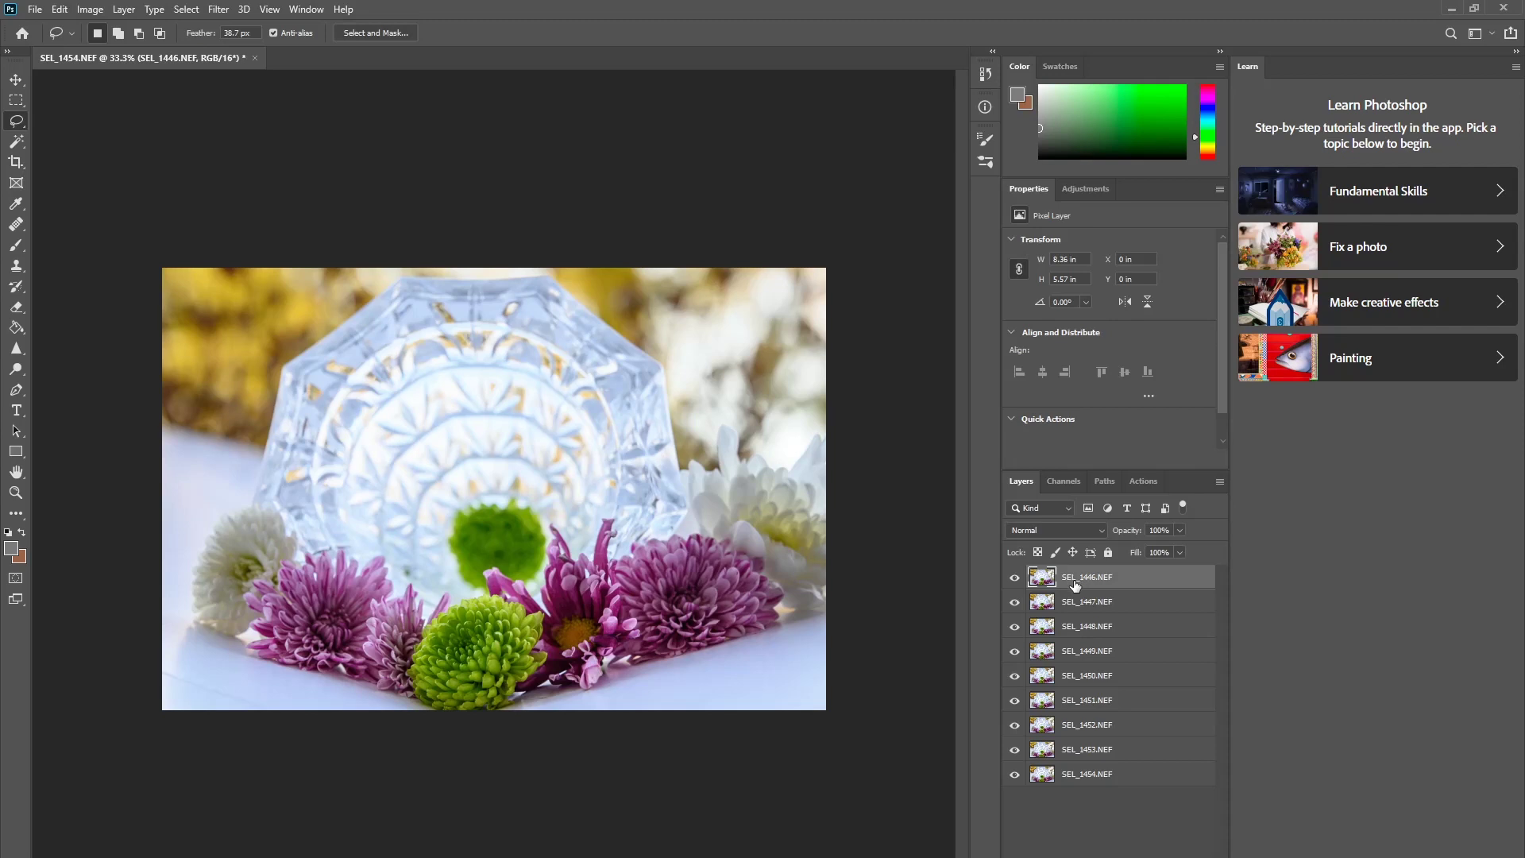
shift+click(1120, 776)
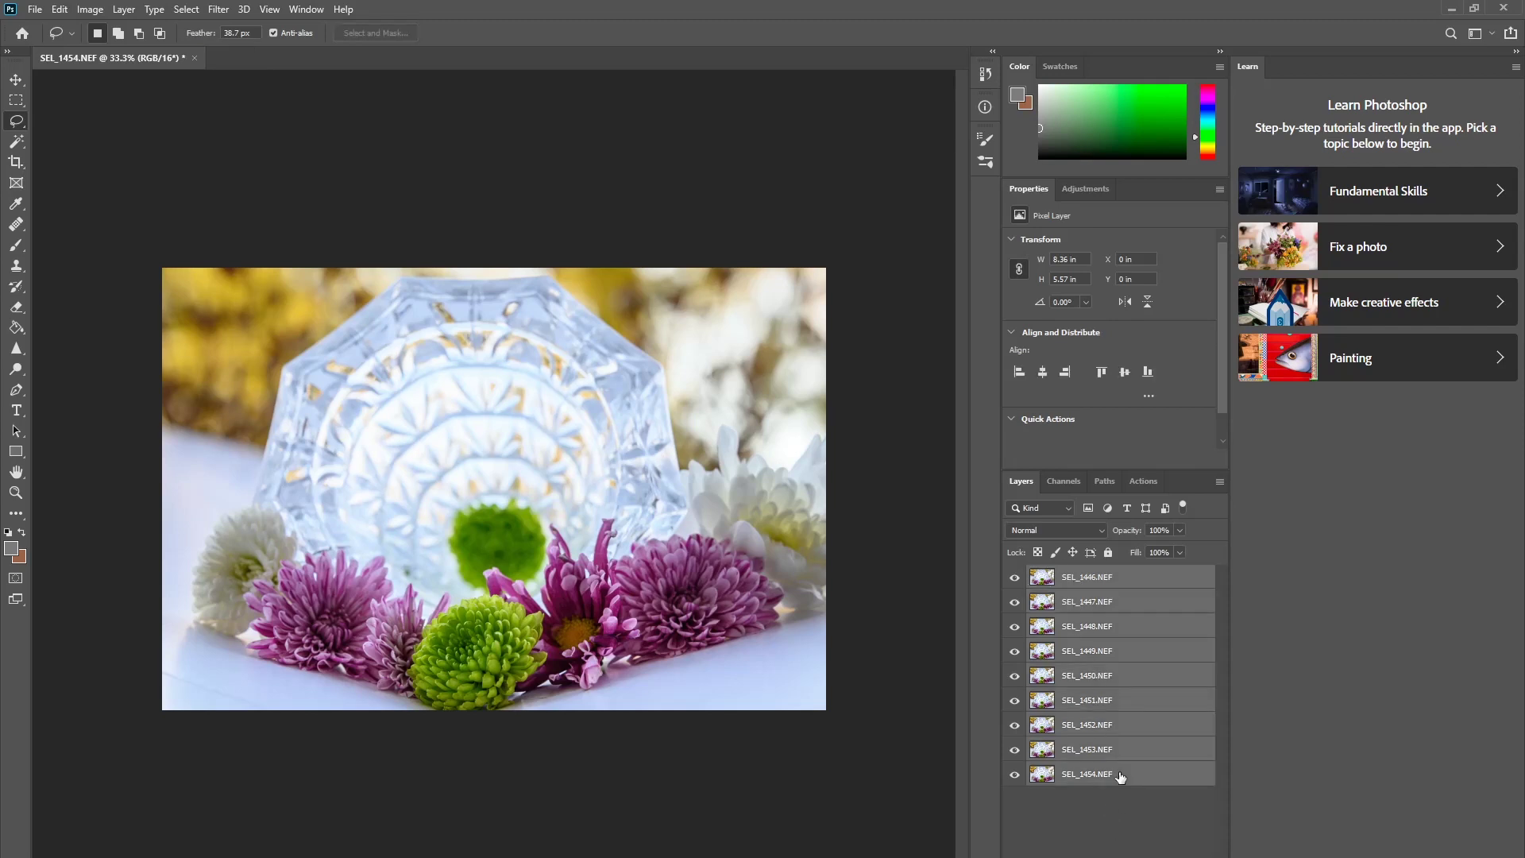
click(60, 10)
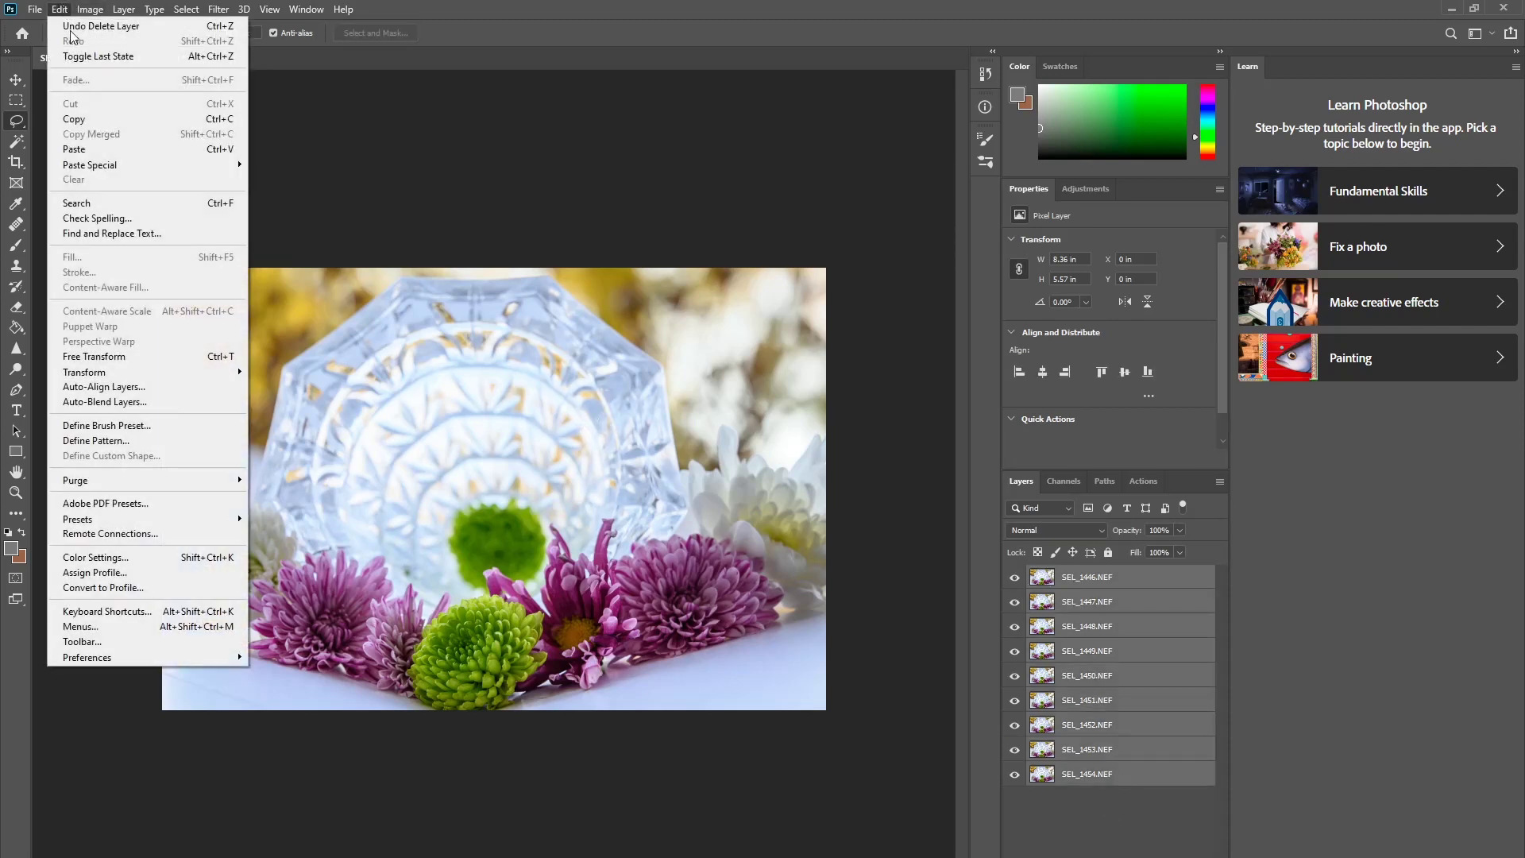
click(147, 389)
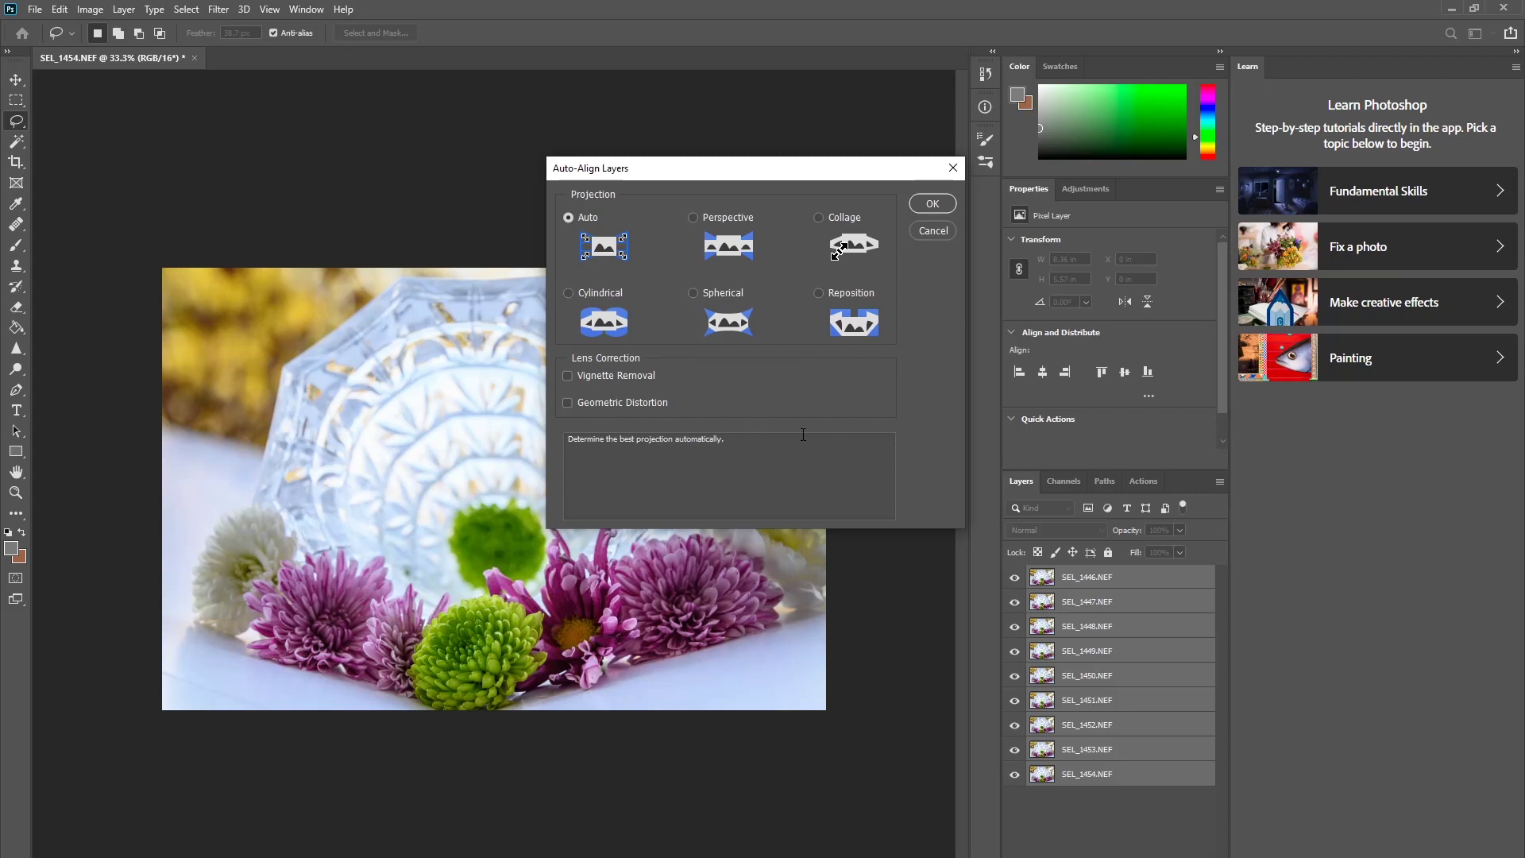
click(935, 204)
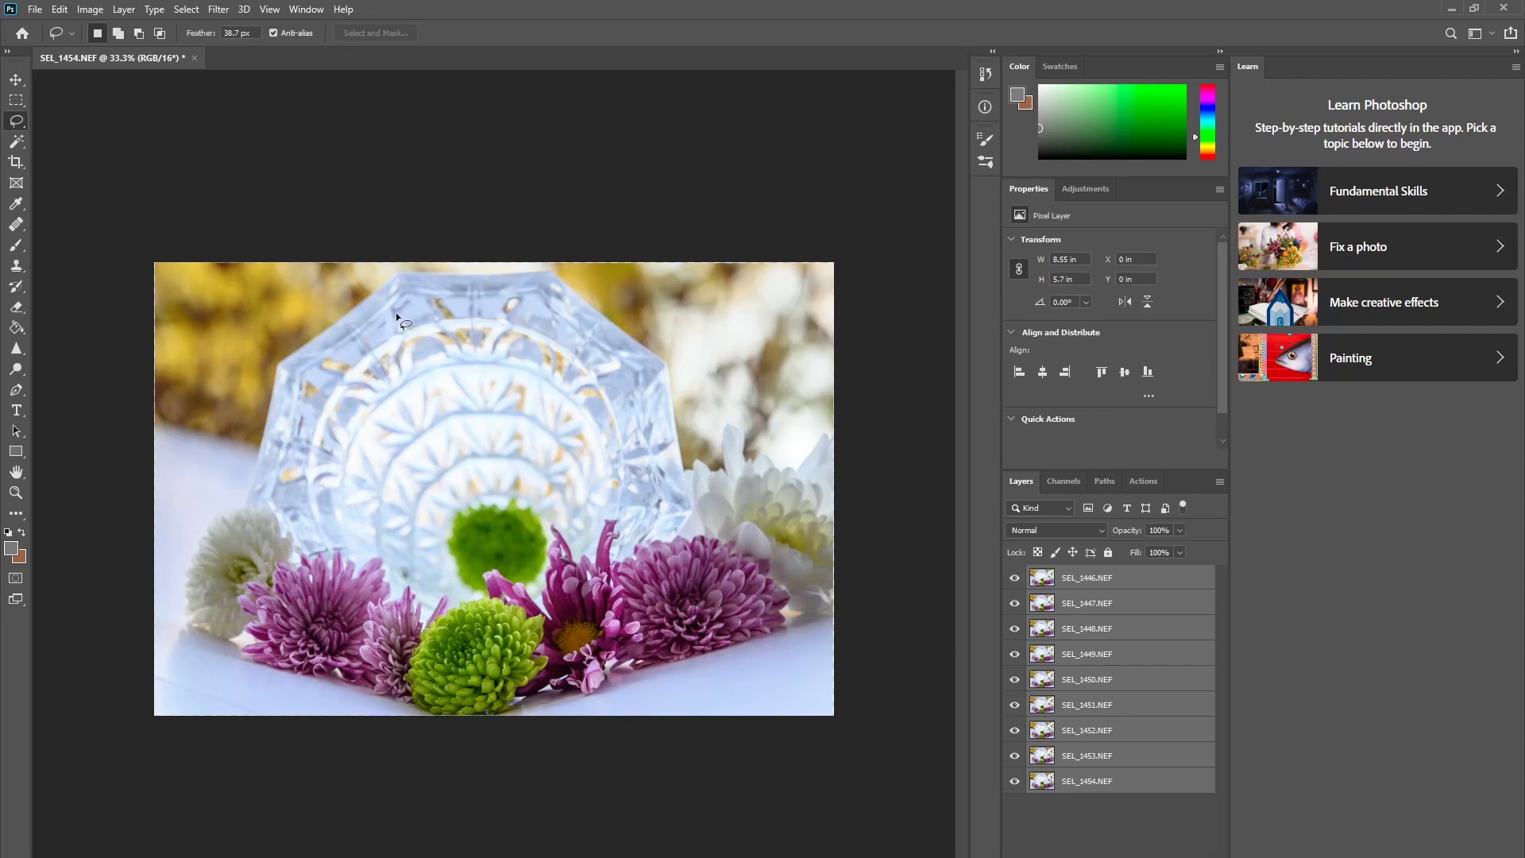
Auto-blend the nine aligned layers as Stack Images with seamless tones and colors and content-aware fill of transparent areas.
click(59, 10)
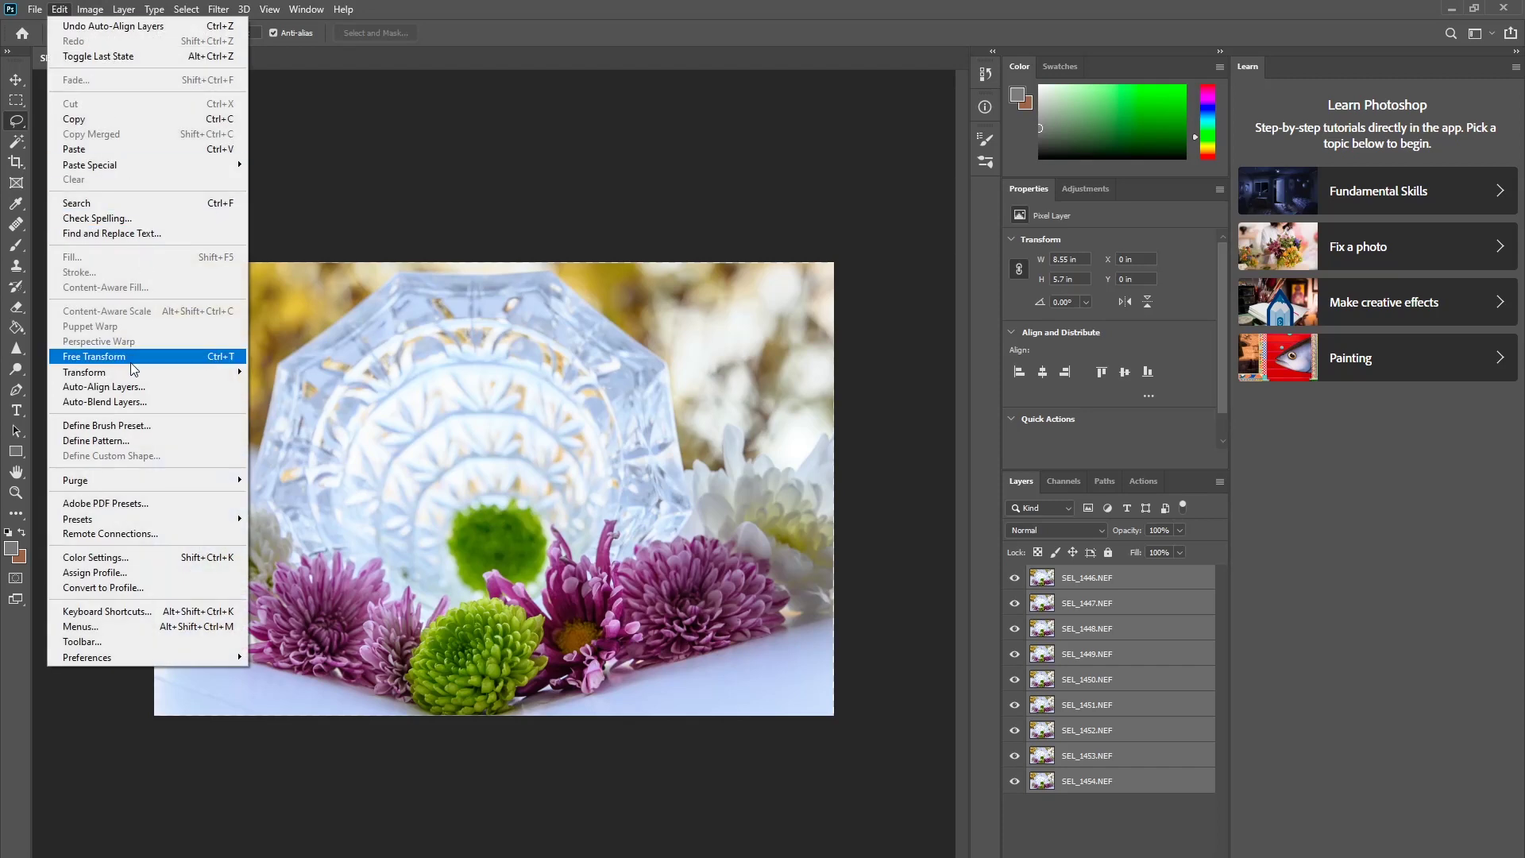
click(106, 403)
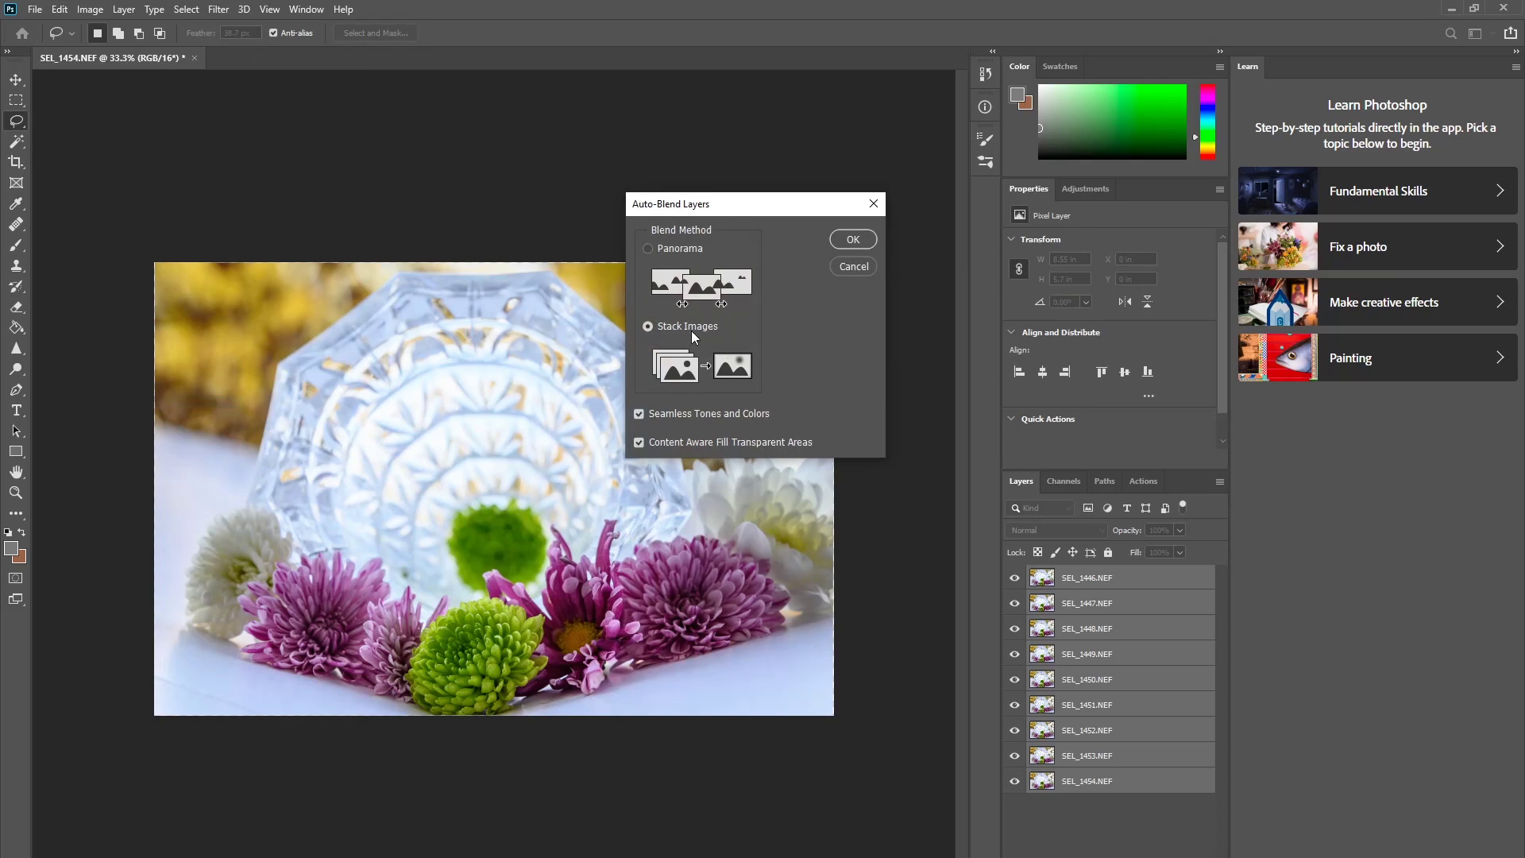
click(854, 240)
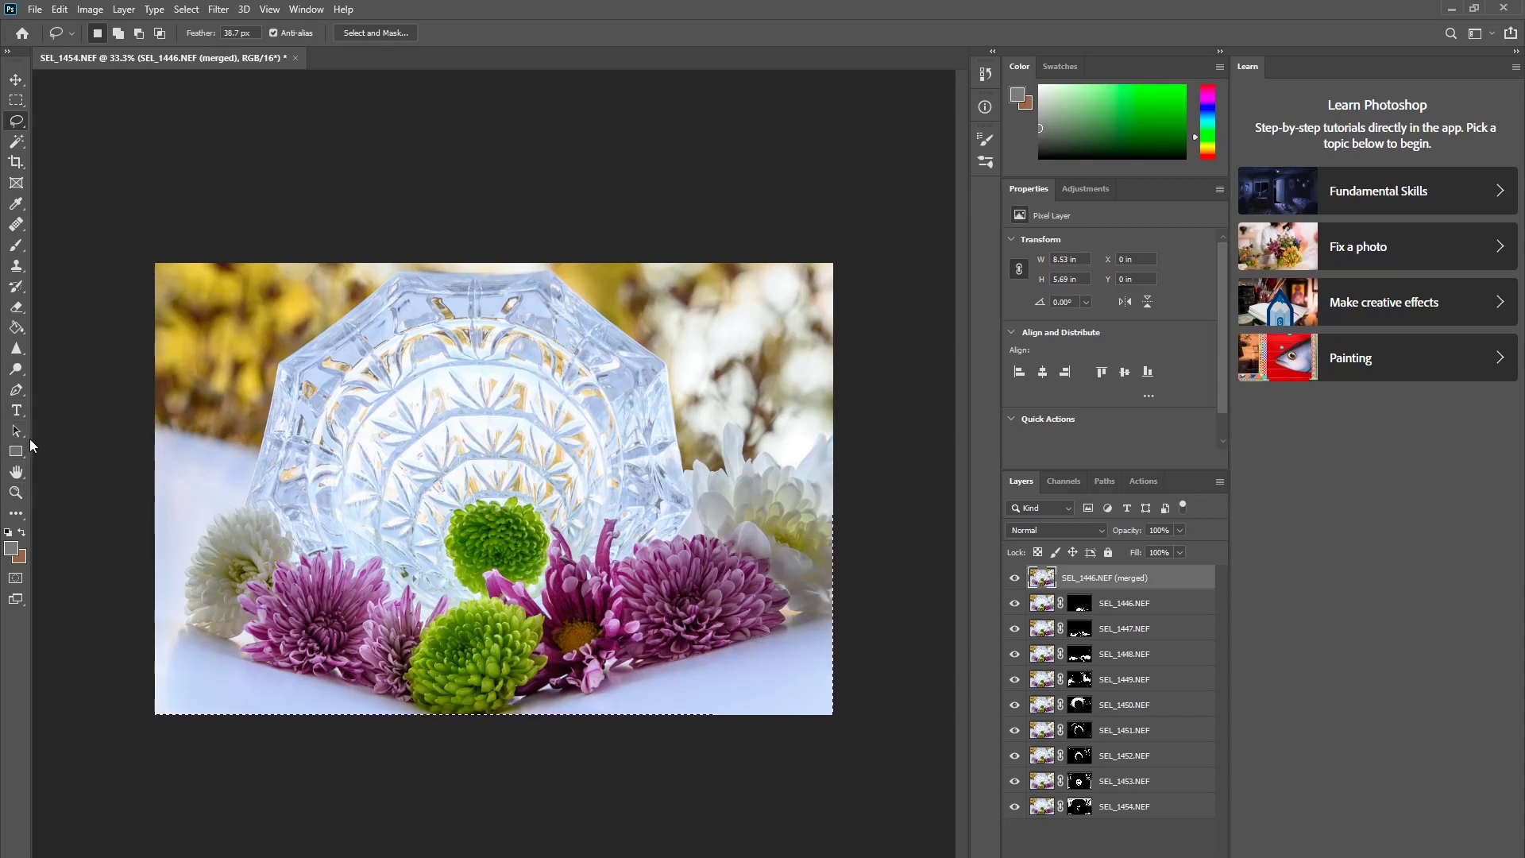
Inspect the sharpness of the green flowers and the crystal in the merged image at closer zoom.
key(z)
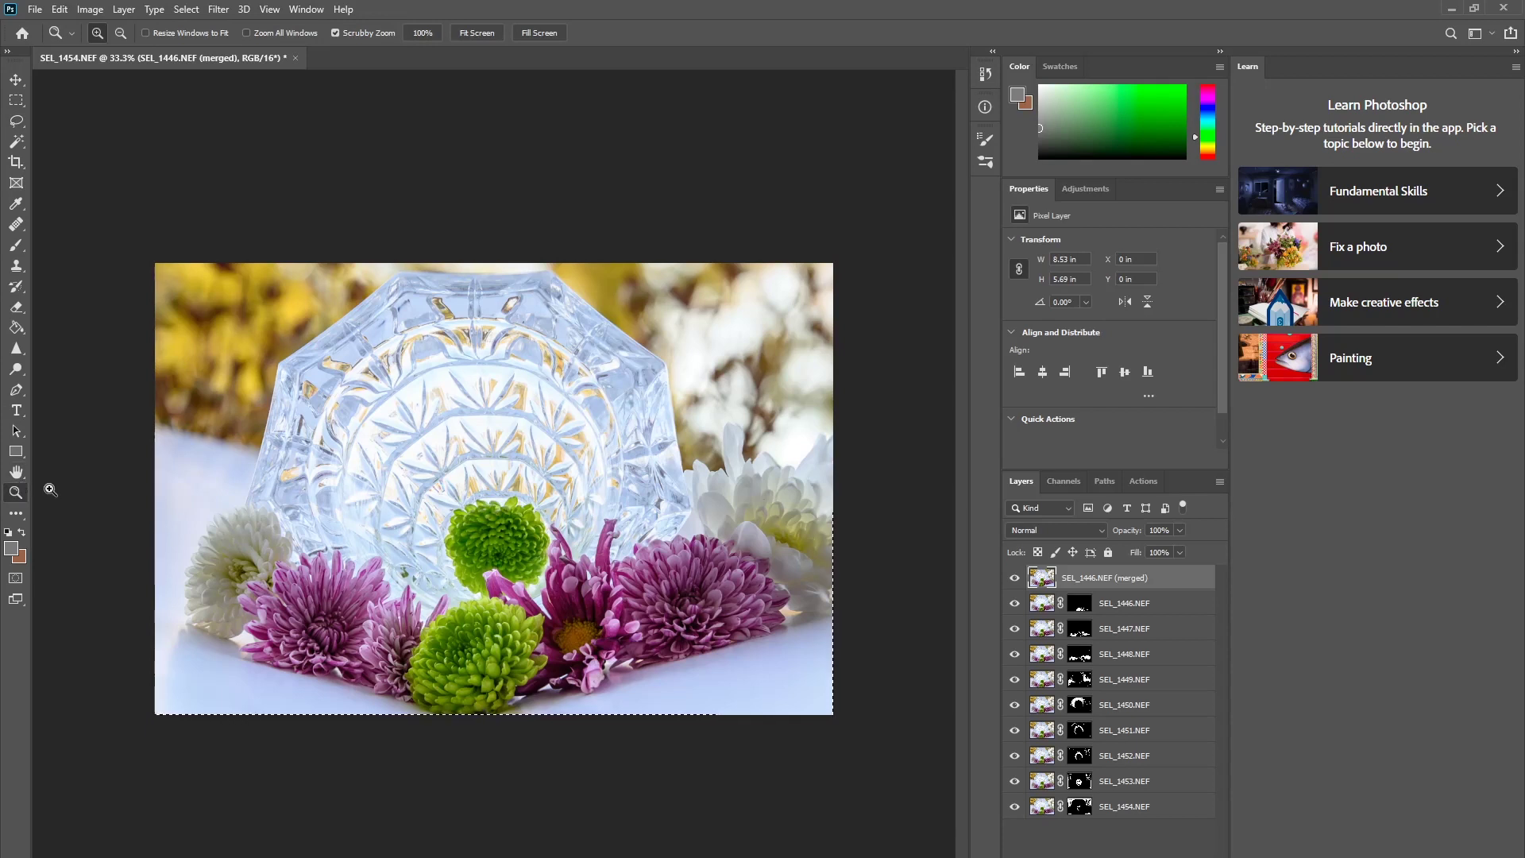
drag(483, 609, 557, 593)
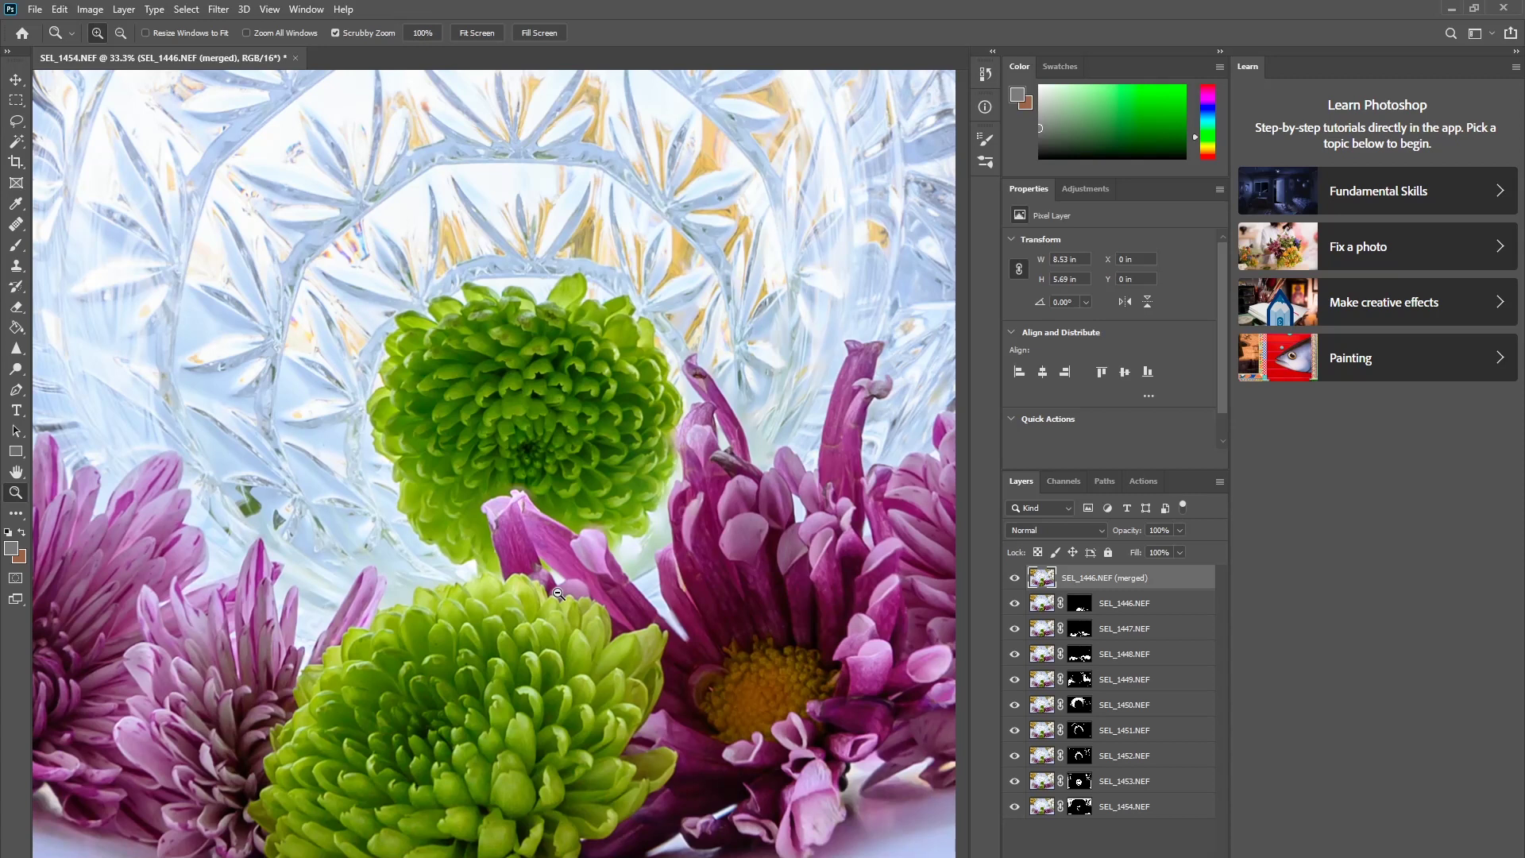
drag(558, 594, 413, 582)
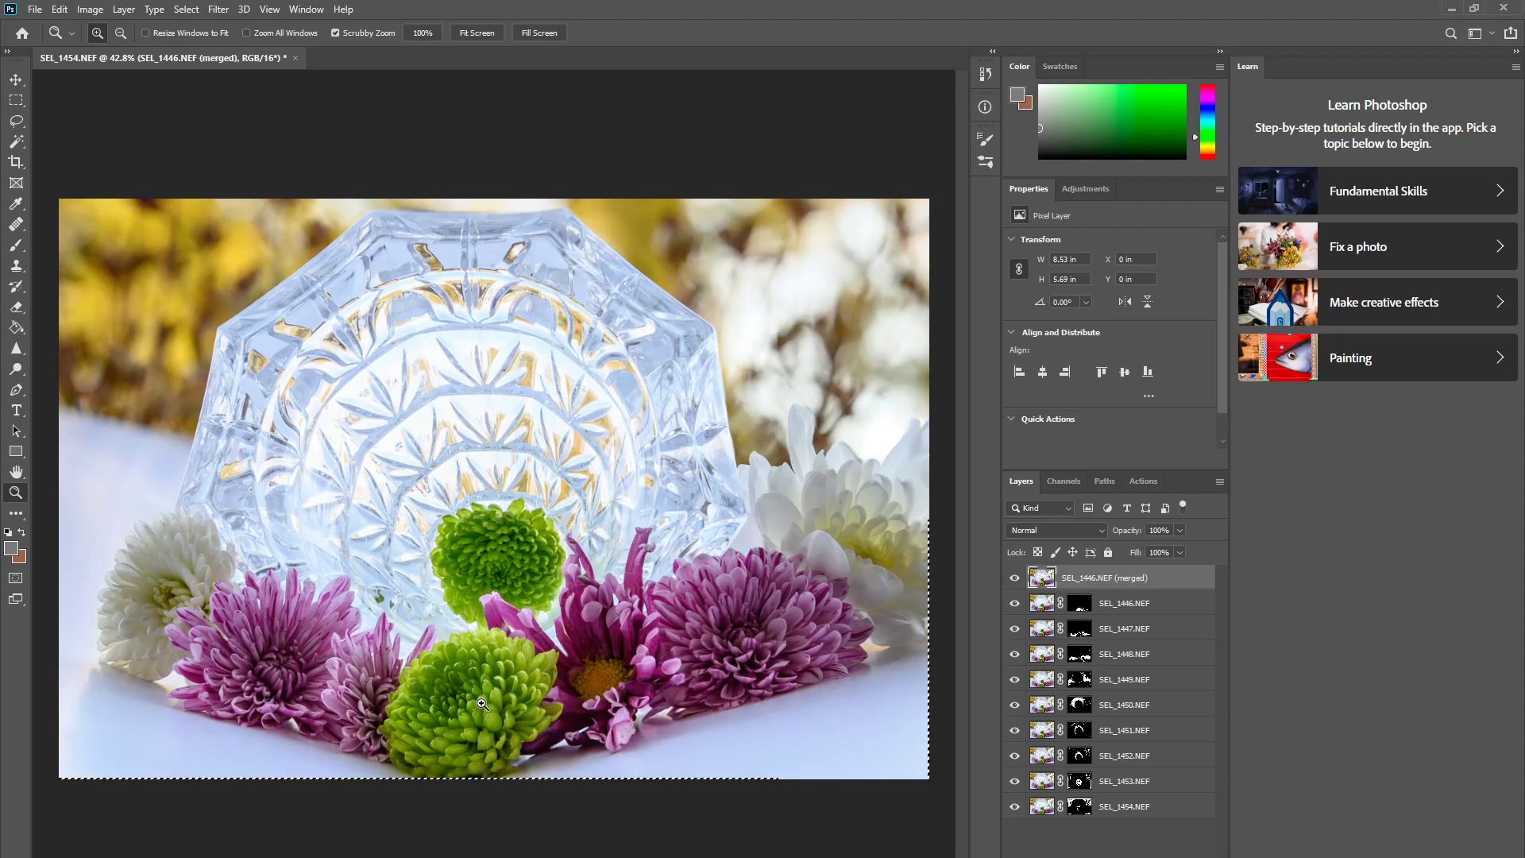
click(507, 510)
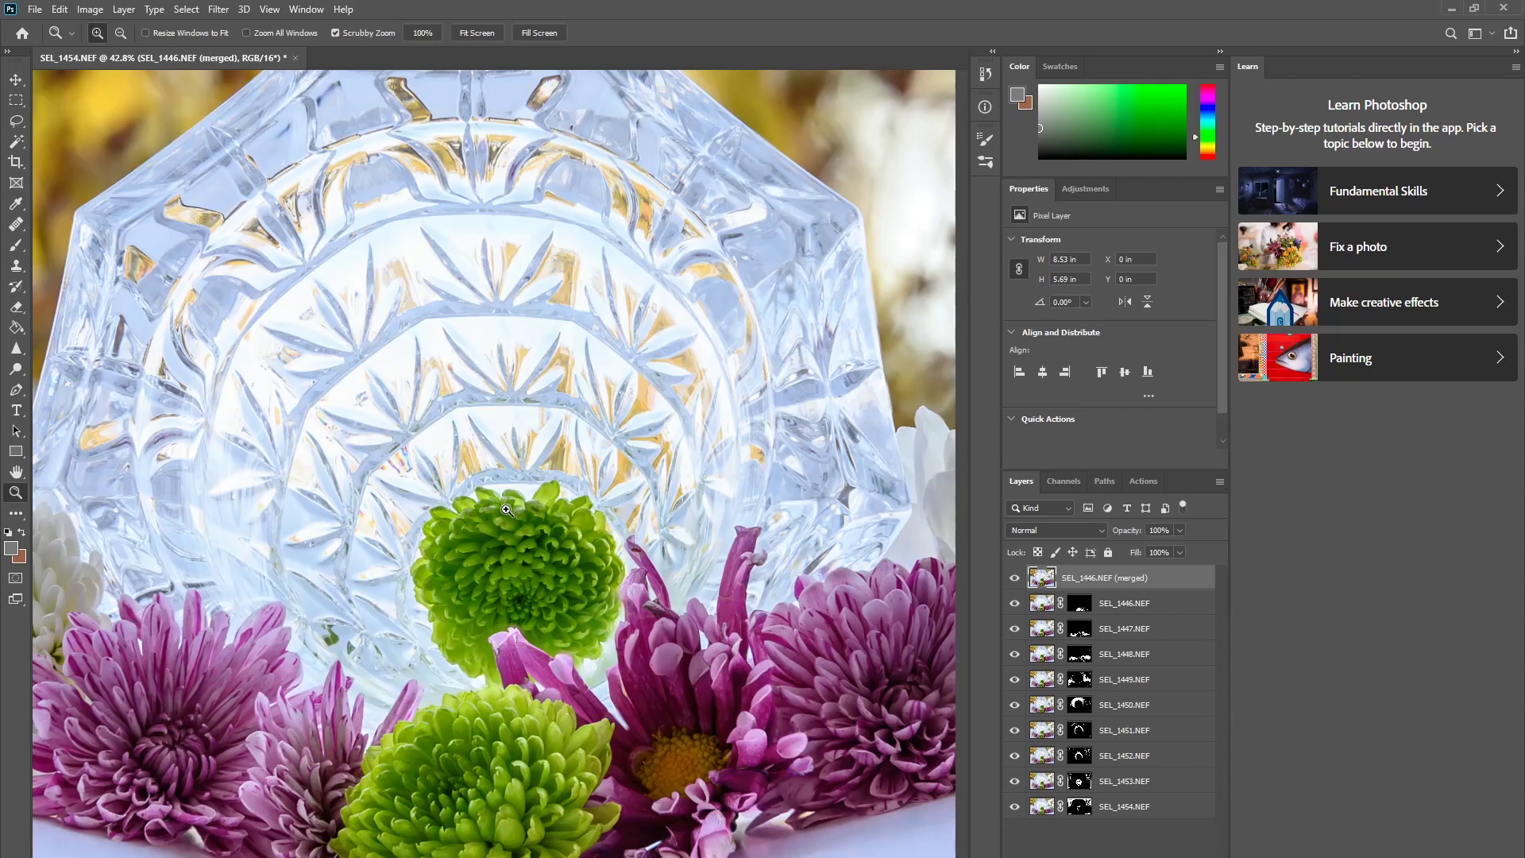
alt+click(507, 509)
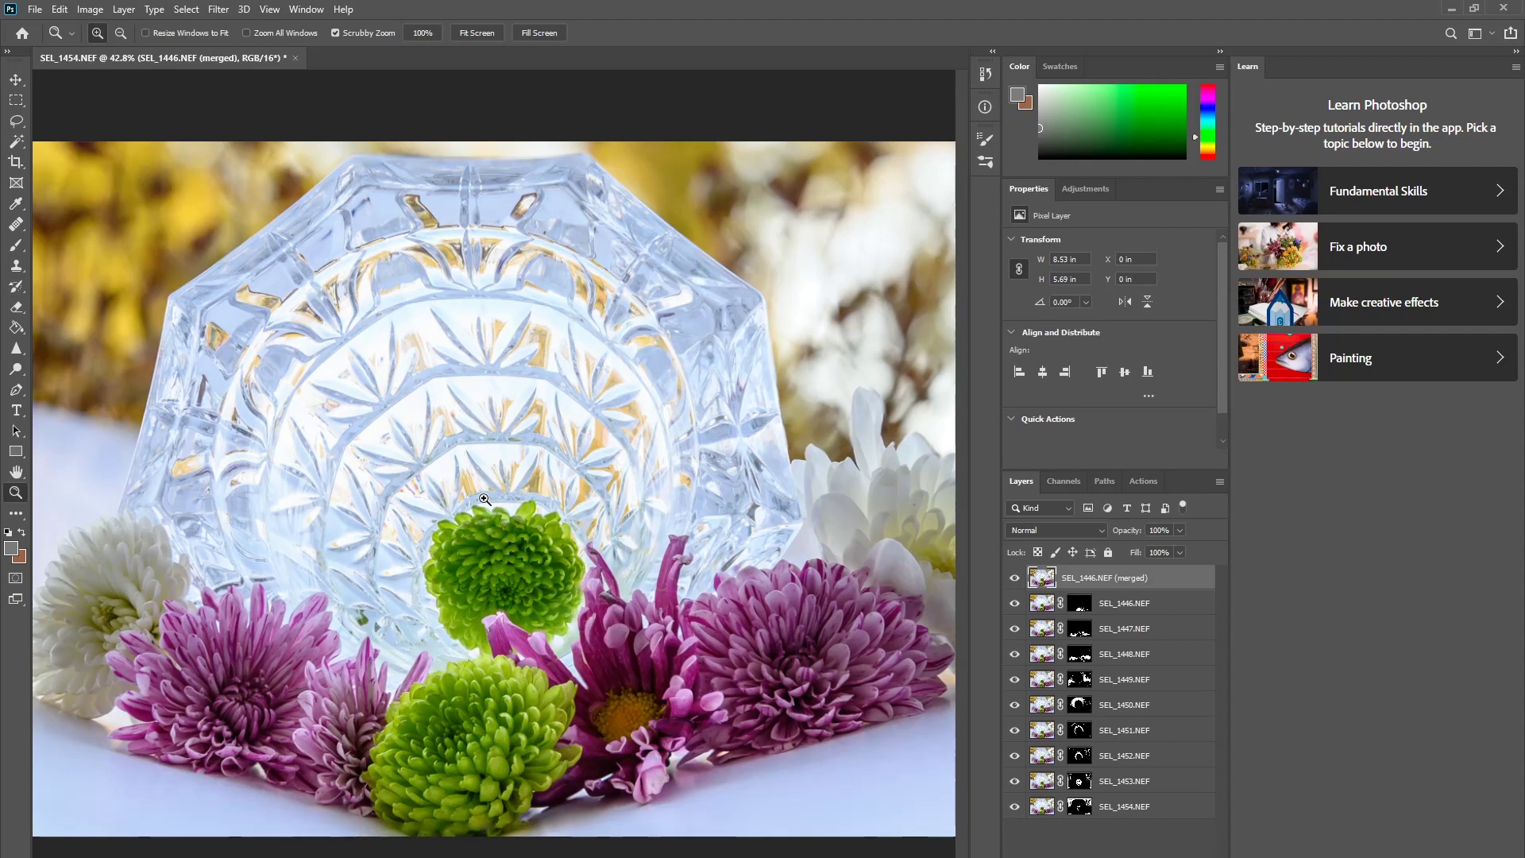
Delete the nine source layers beneath the merged layer and save the stacked image back to Lightroom Classic.
click(1047, 823)
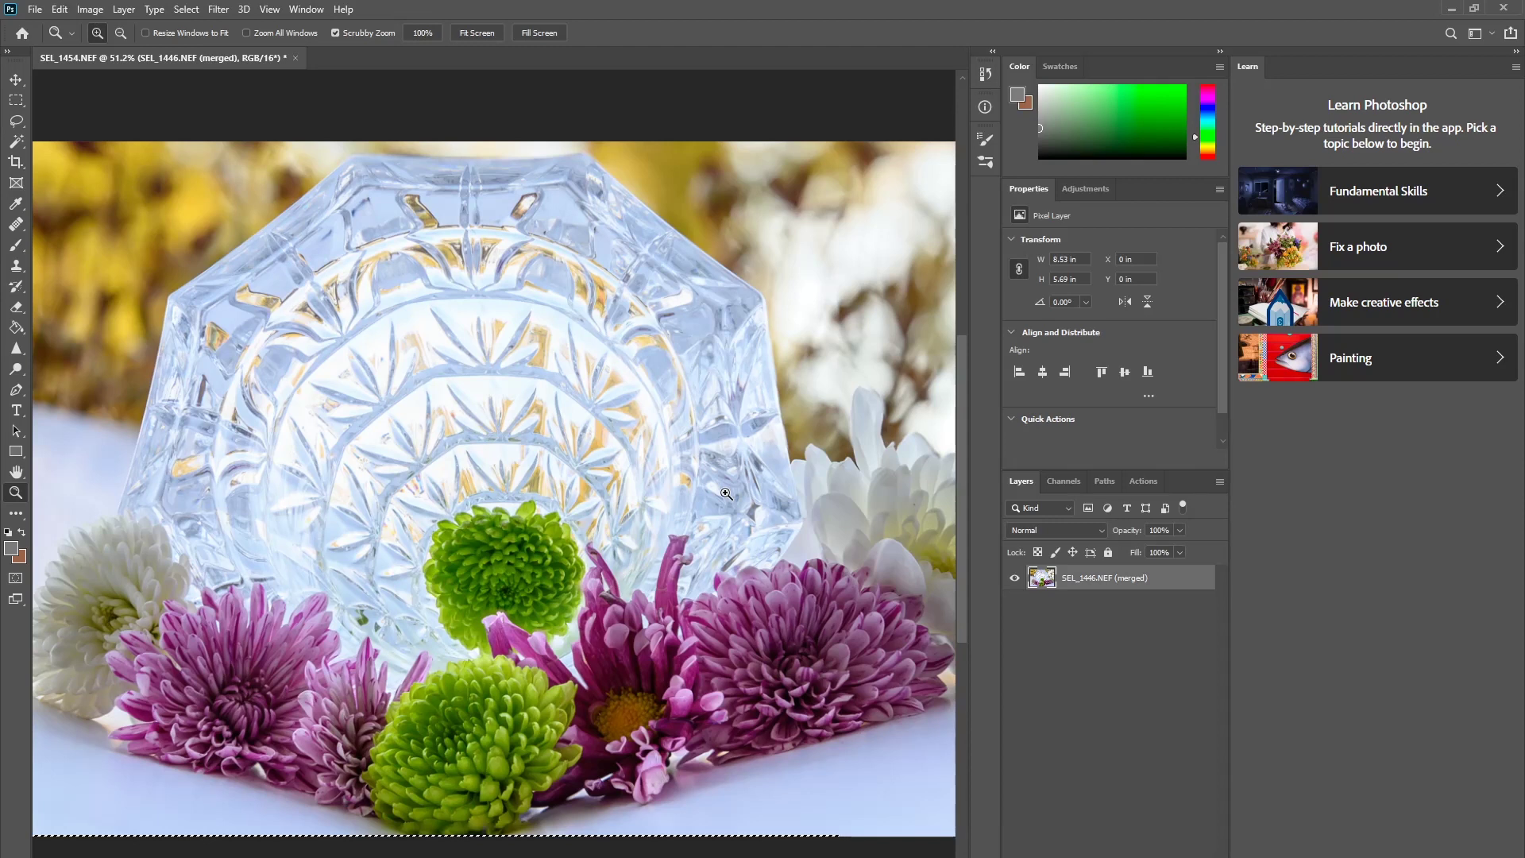
click(34, 9)
click(98, 186)
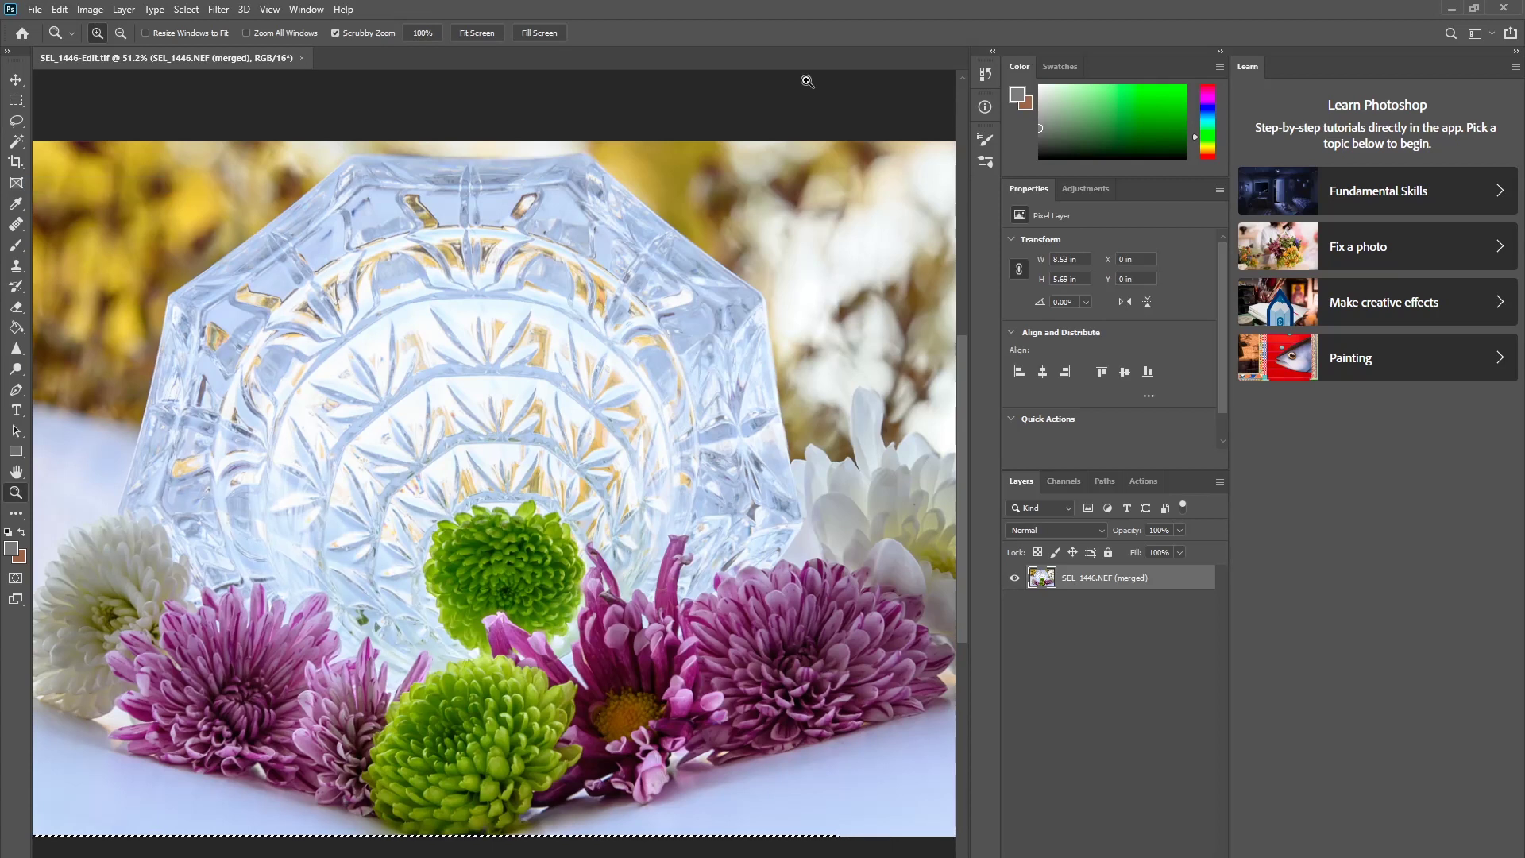
click(1500, 9)
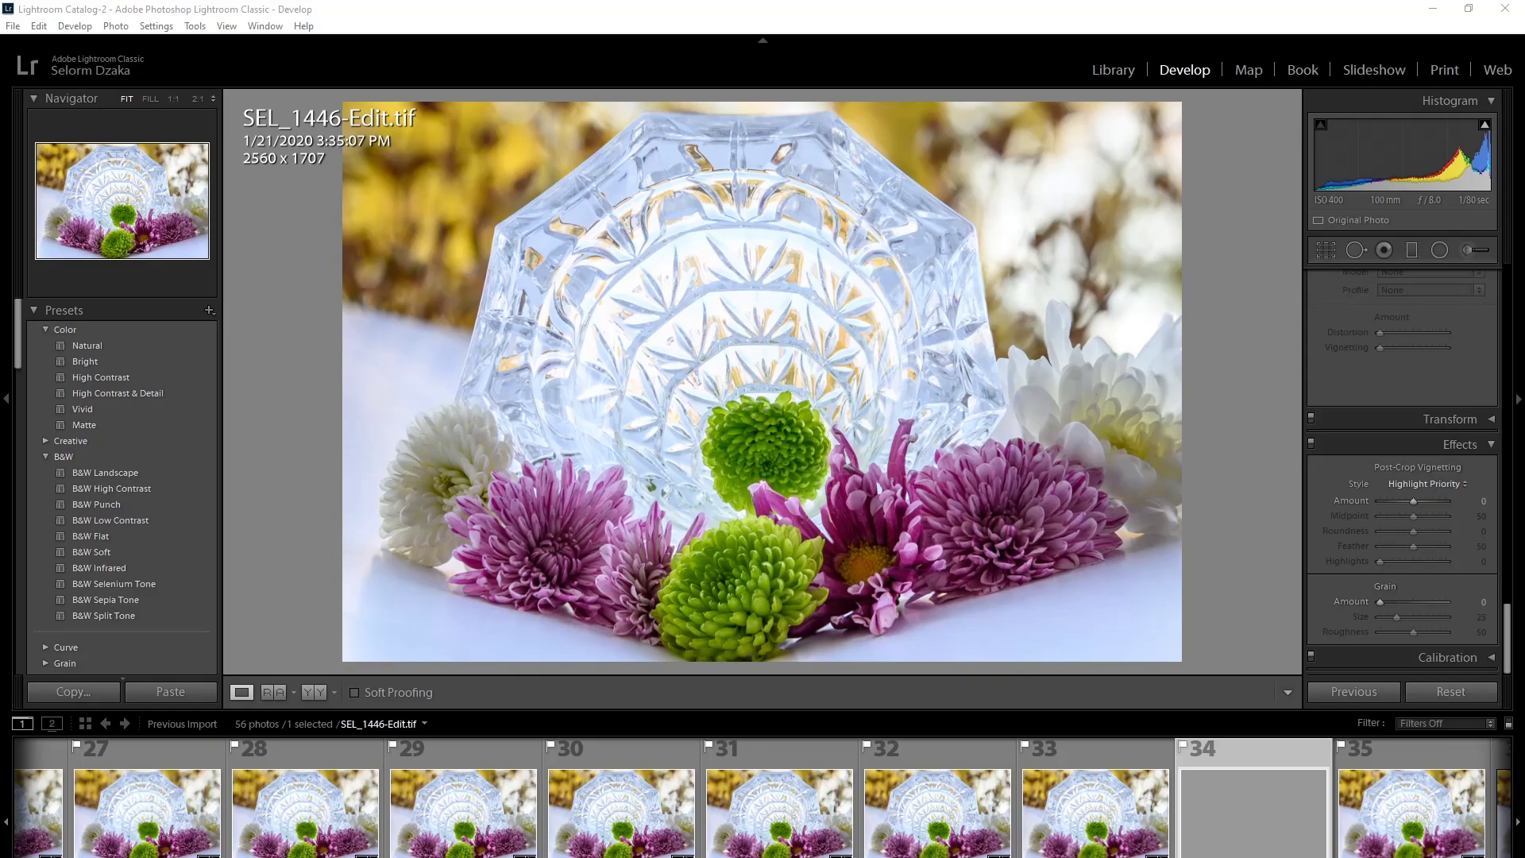